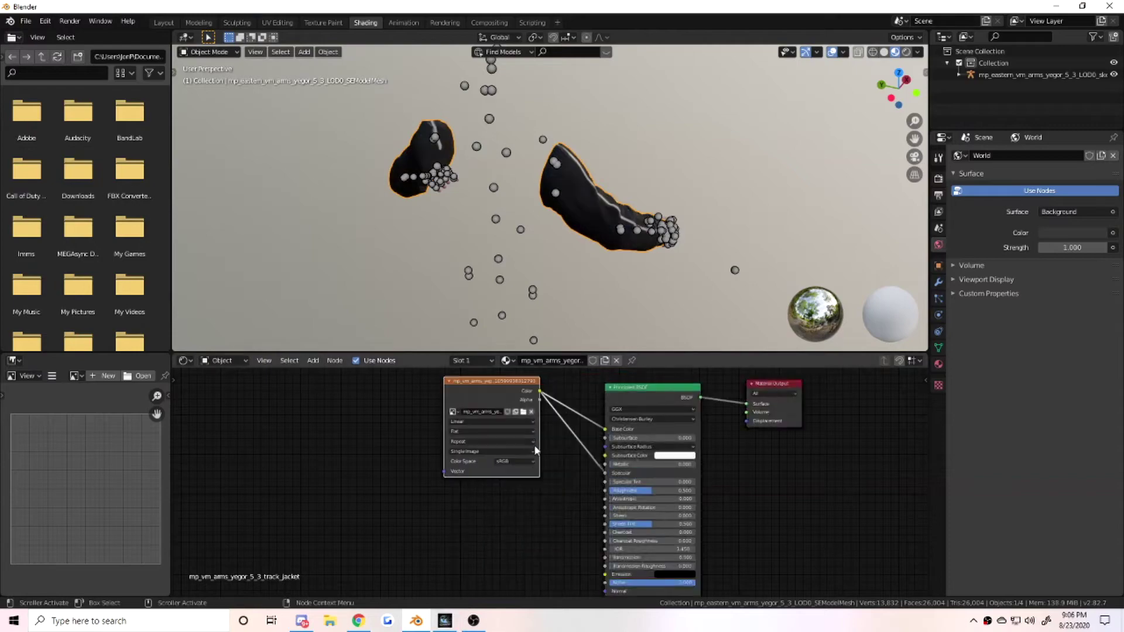
Step: Link an image texture to the shader, bring in the base_male_arm images, and add Invert and RGB Curves nodes
key("n")
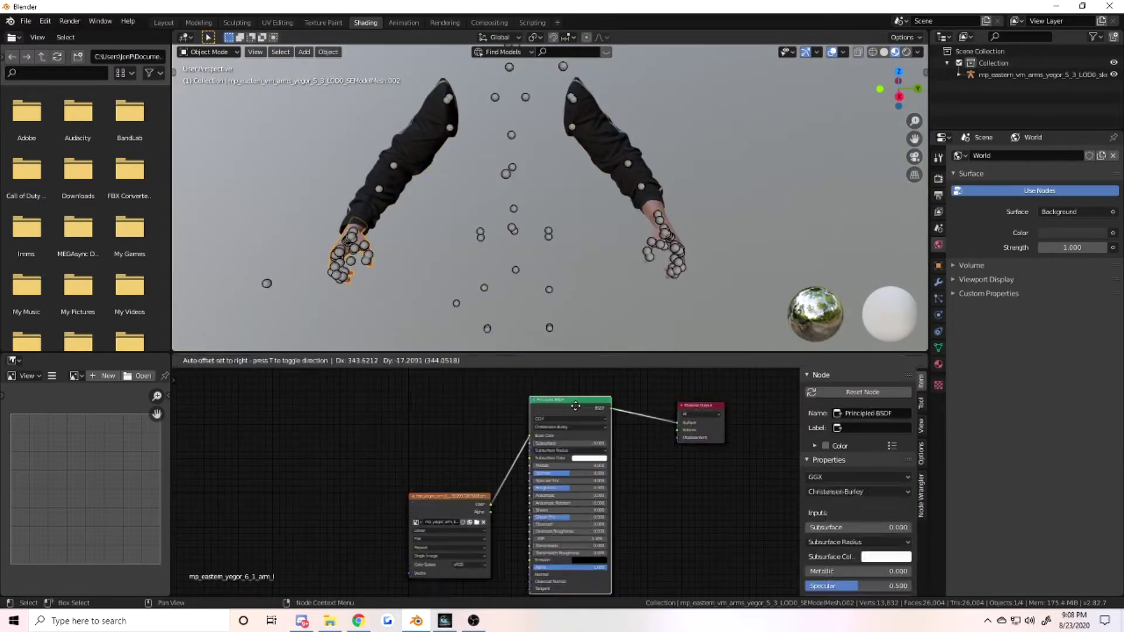
left_click_drag(522, 388, 586, 448)
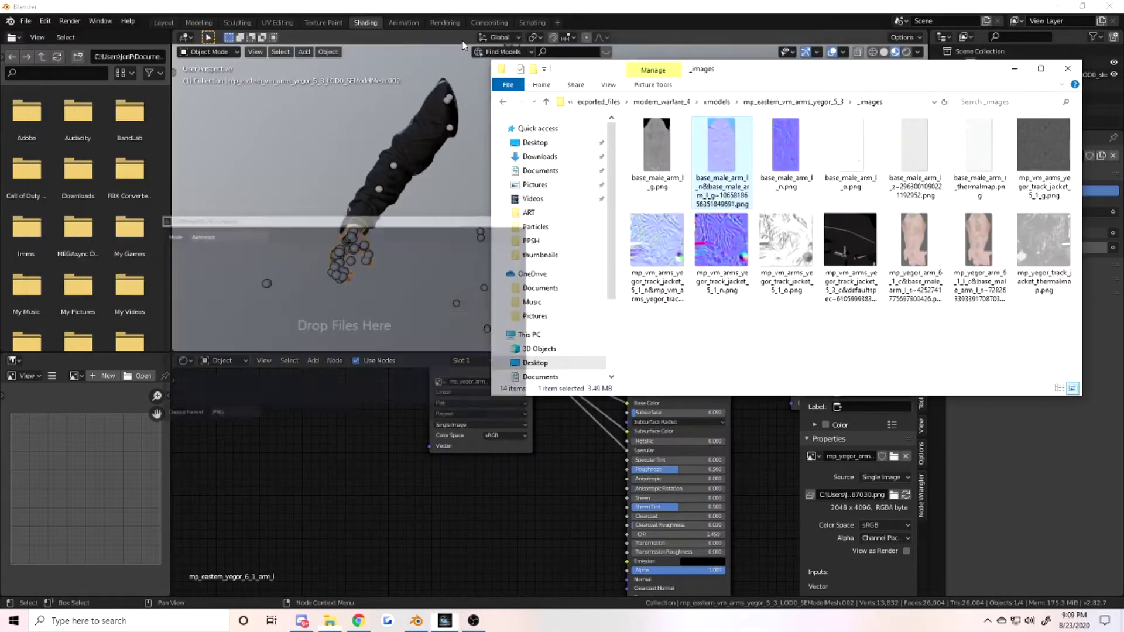
left_click_drag(658, 151, 366, 459)
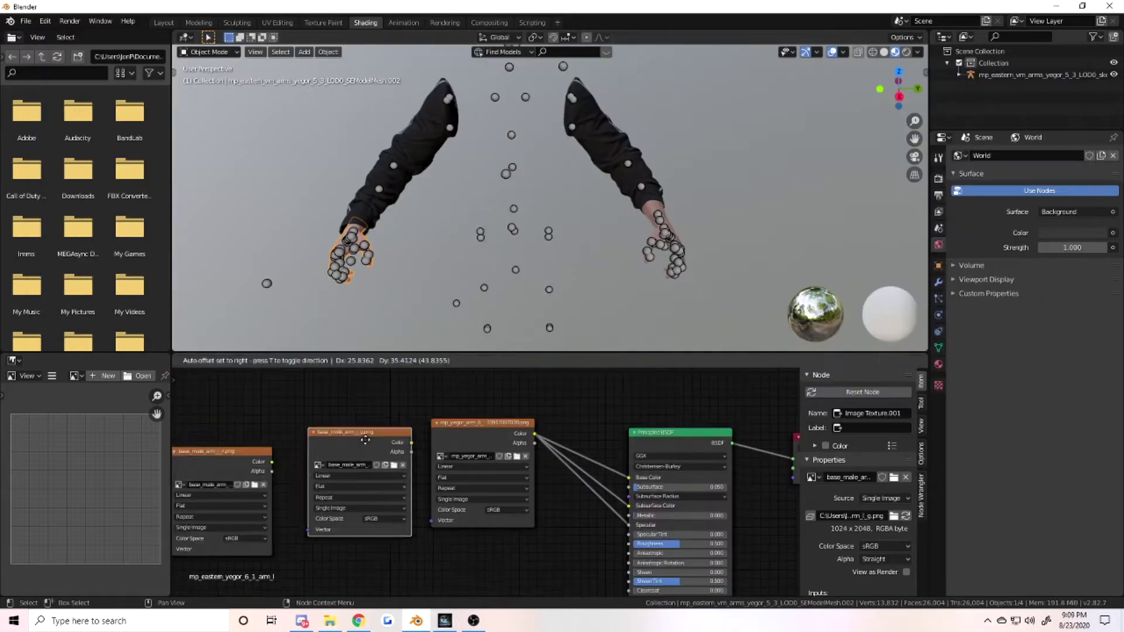
scroll(424, 475, "down", 2)
left_click(412, 461)
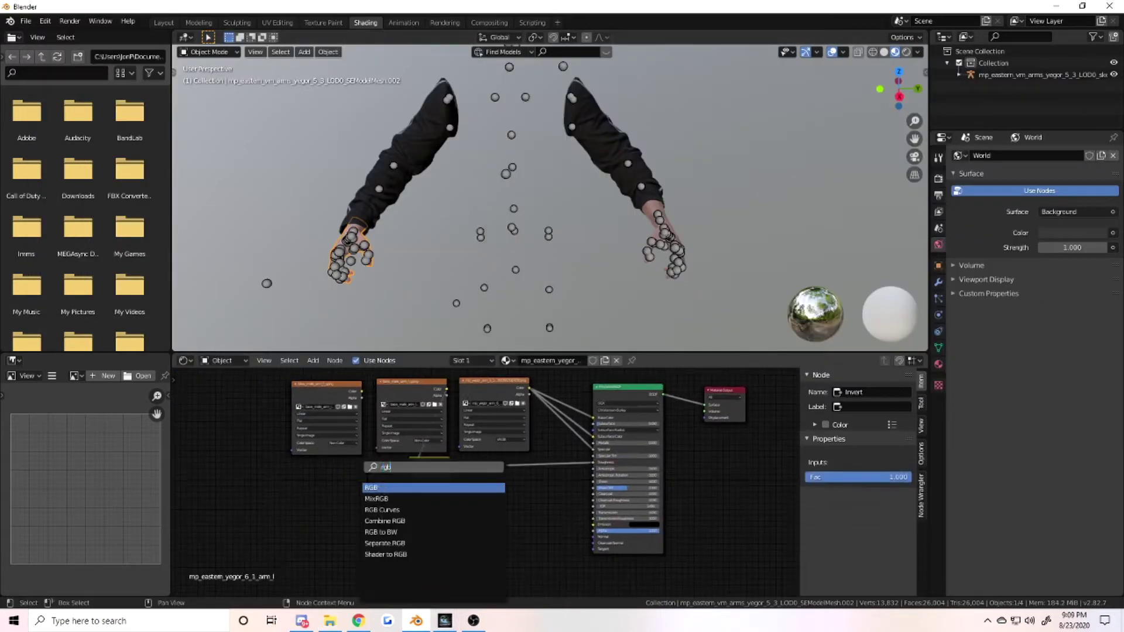
left_click(344, 470)
left_click(327, 465)
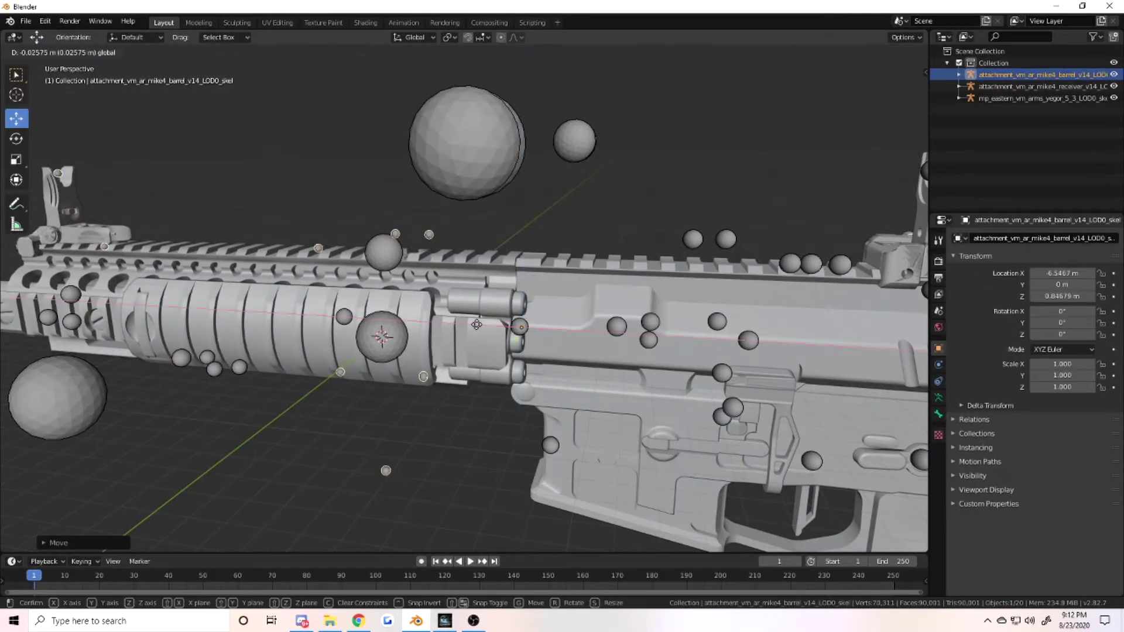
Step: Confirm the barrel's new height and position on the receiver
left_click(476, 325)
mouse_move(476, 324)
middle_mouse_down()
mouse_move(351, 234)
mouse_move(269, 288)
middle_mouse_up()
scroll(314, 185, "up", 5)
left_click(296, 216)
Step: Import the angled grip model and slide it along X under the handguard
left_click(25, 21)
left_click(175, 213)
double_click(492, 226)
key("g")
key("x")
left_click(127, 400)
middle_click_drag(127, 399, 756, 162)
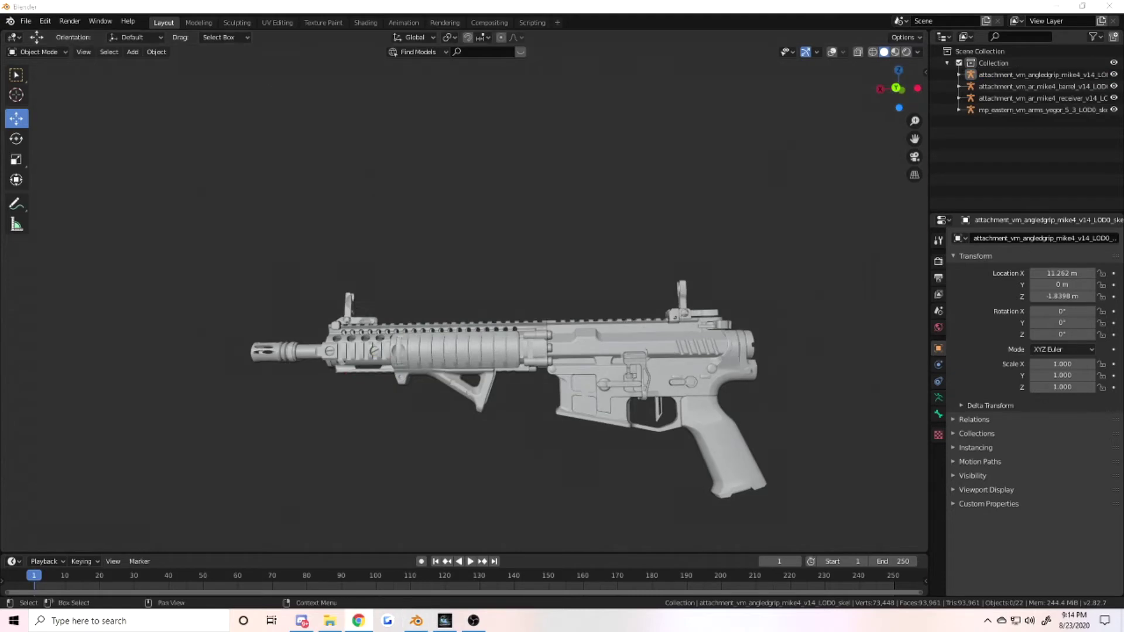
Step: Import the 4x scope model onto the rifle and check its textures in Shading
left_click(25, 21)
left_click(175, 213)
left_click(504, 211)
left_click(740, 492)
left_click(366, 22)
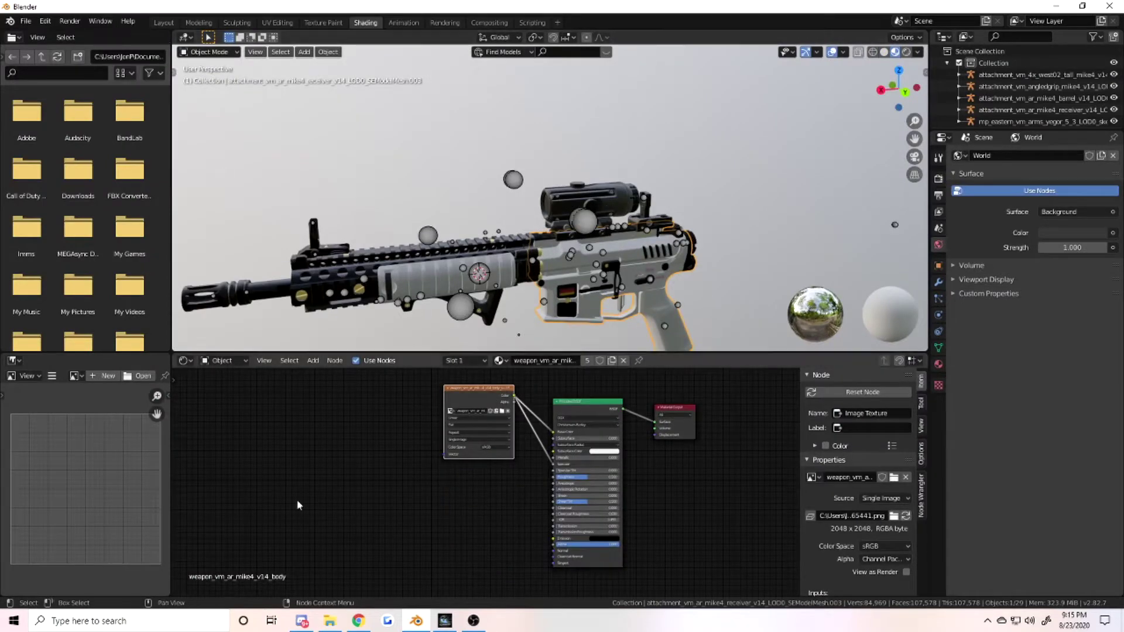
Step: Import the sierra552 receiver model and bring up its object options
left_click(25, 21)
left_click(176, 213)
double_click(503, 211)
left_click(164, 22)
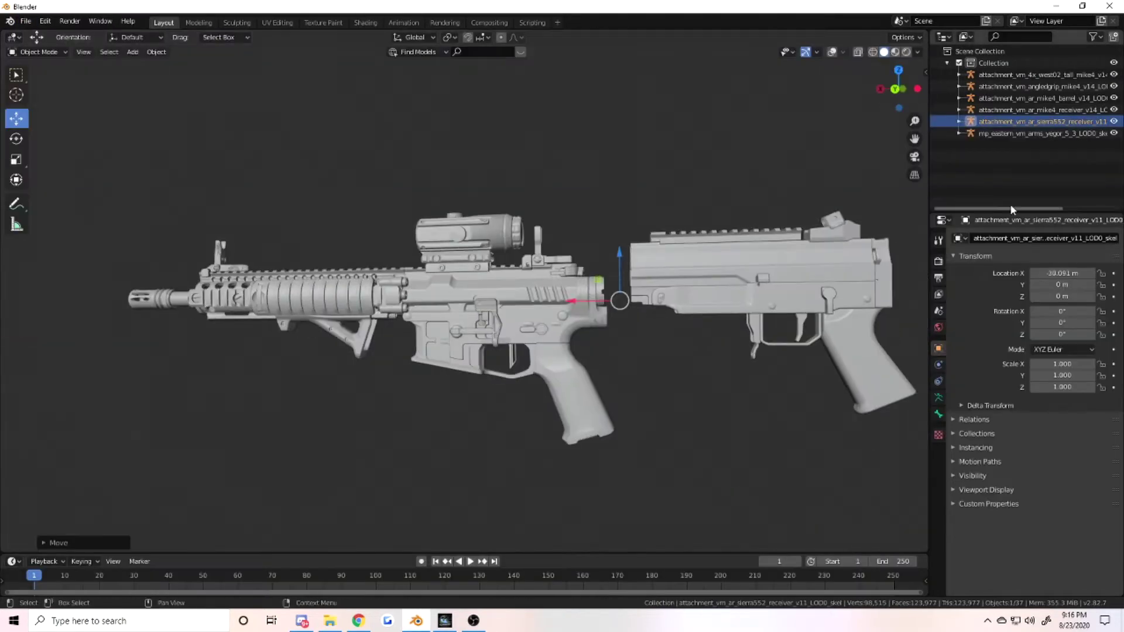
right_click(974, 131)
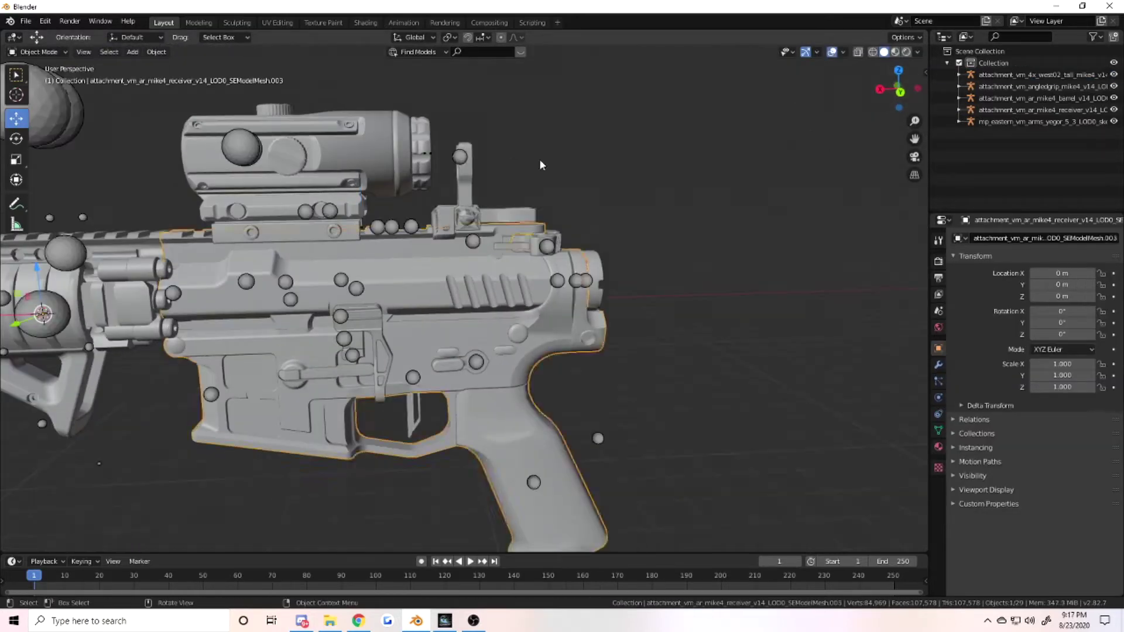
Step: Delete the unwanted receiver, then import the xmags2 magazine and mike4 stock models
key("Delete")
scroll(539, 164, "down", 3)
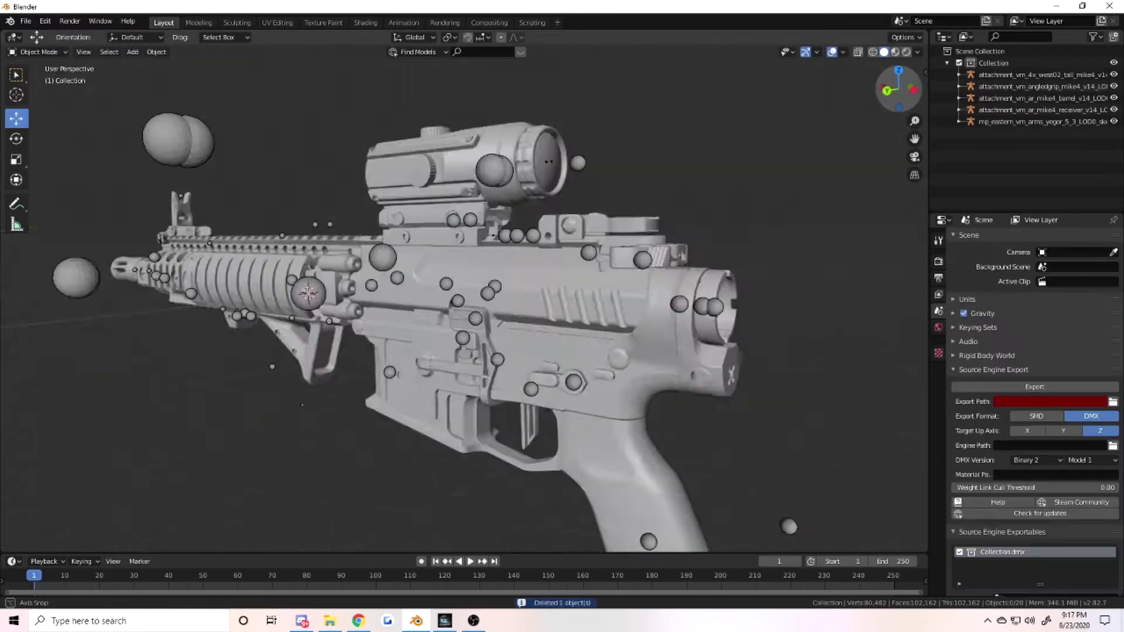
scroll(620, 216, "down", 3)
left_click(25, 21)
left_click(175, 213)
double_click(525, 333)
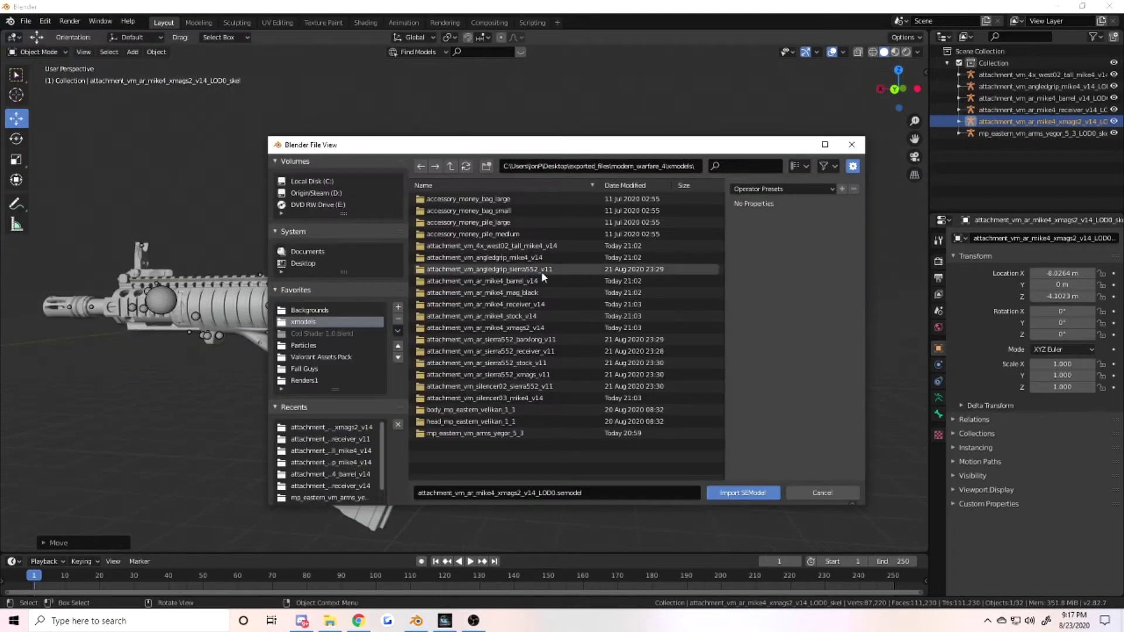
double_click(538, 316)
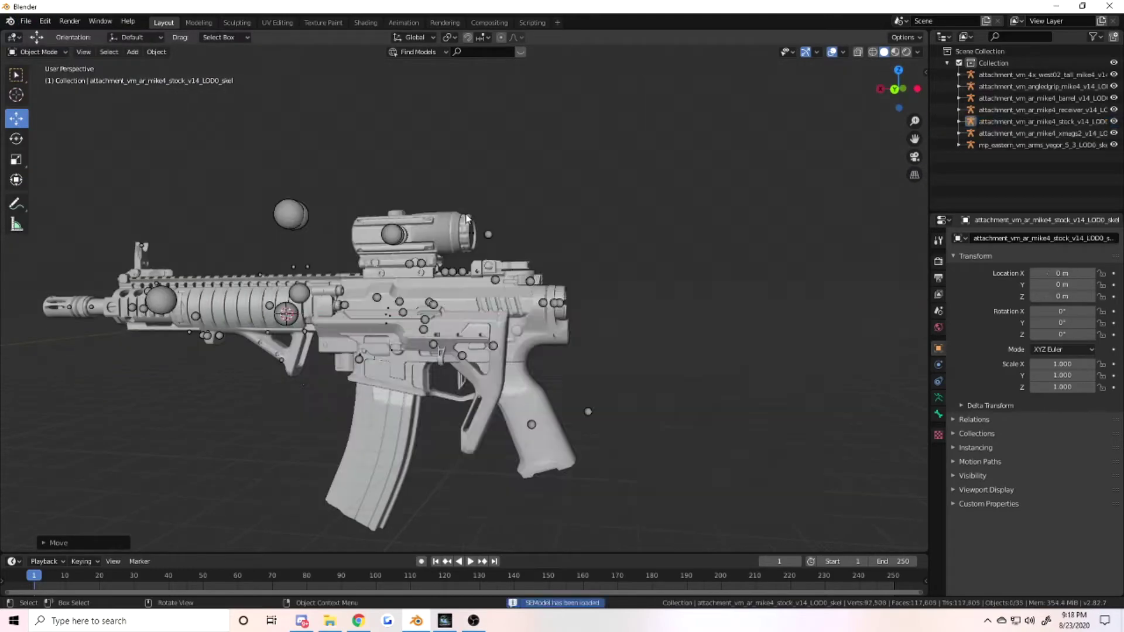
Step: Inspect the arms armature, select the barrel, and import the silencer03 model
left_click(1030, 145)
left_click(939, 398)
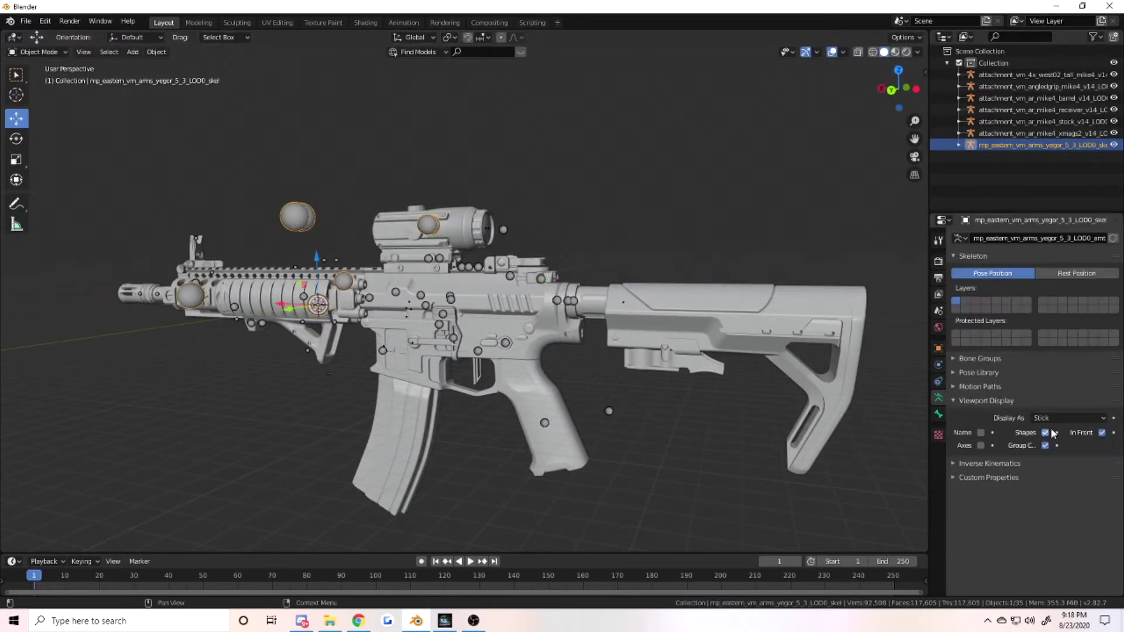
left_click(505, 235)
scroll(657, 209, "up", 3)
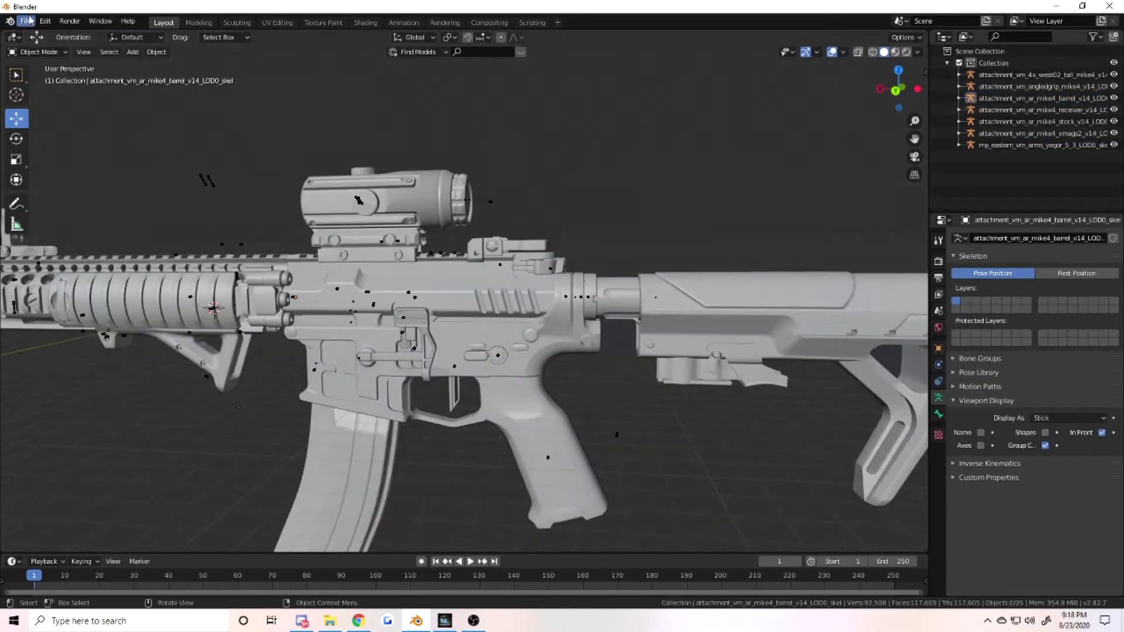
double_click(485, 398)
key("KP_Decimal")
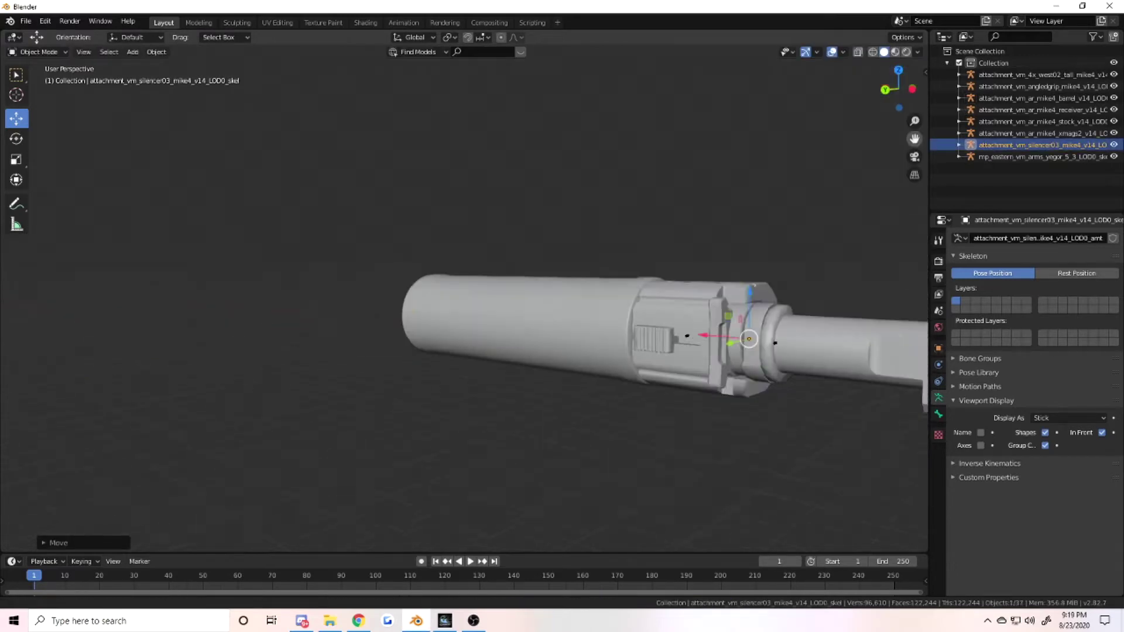
Step: Slide the silencer along X onto the barrel, then bring up the Append file browser
key("g")
key("x")
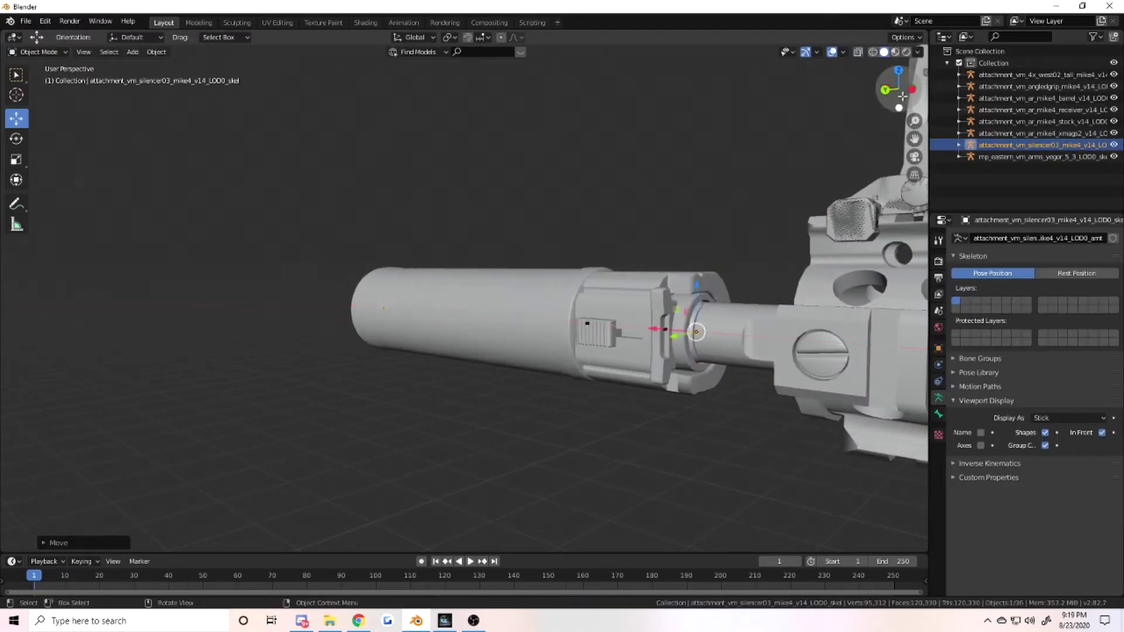
scroll(540, 297, "down", 4)
left_click(540, 297)
scroll(541, 298, "up", 3)
middle_click_drag(791, 294, 903, 98)
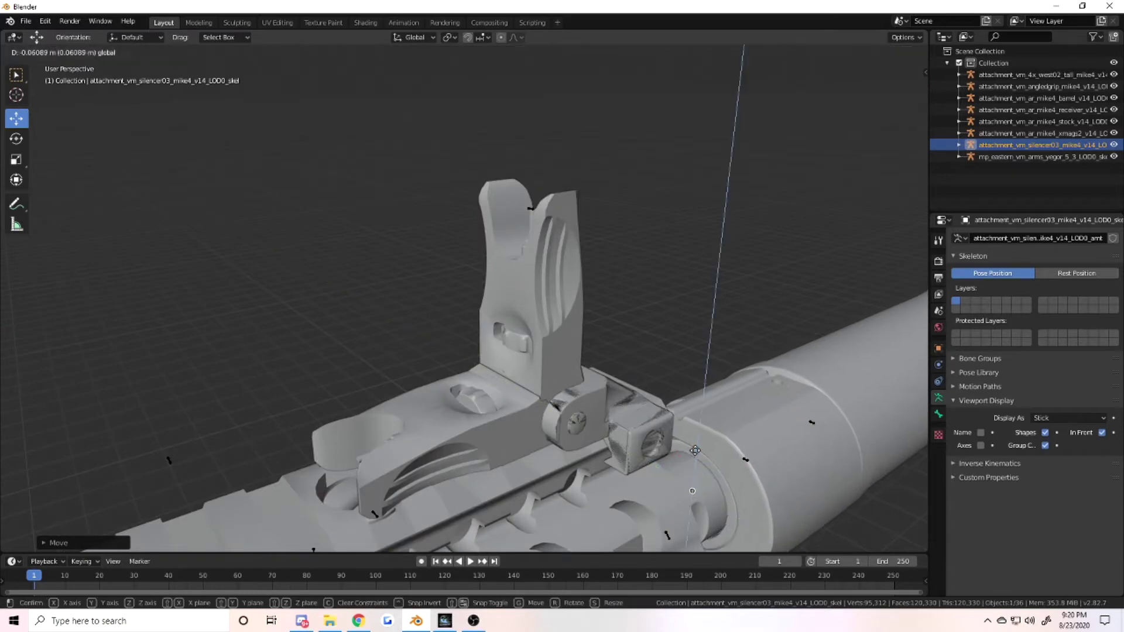
left_click(694, 451)
scroll(694, 450, "down", 8)
scroll(585, 272, "up", 2)
left_click(365, 23)
key("shift+F1")
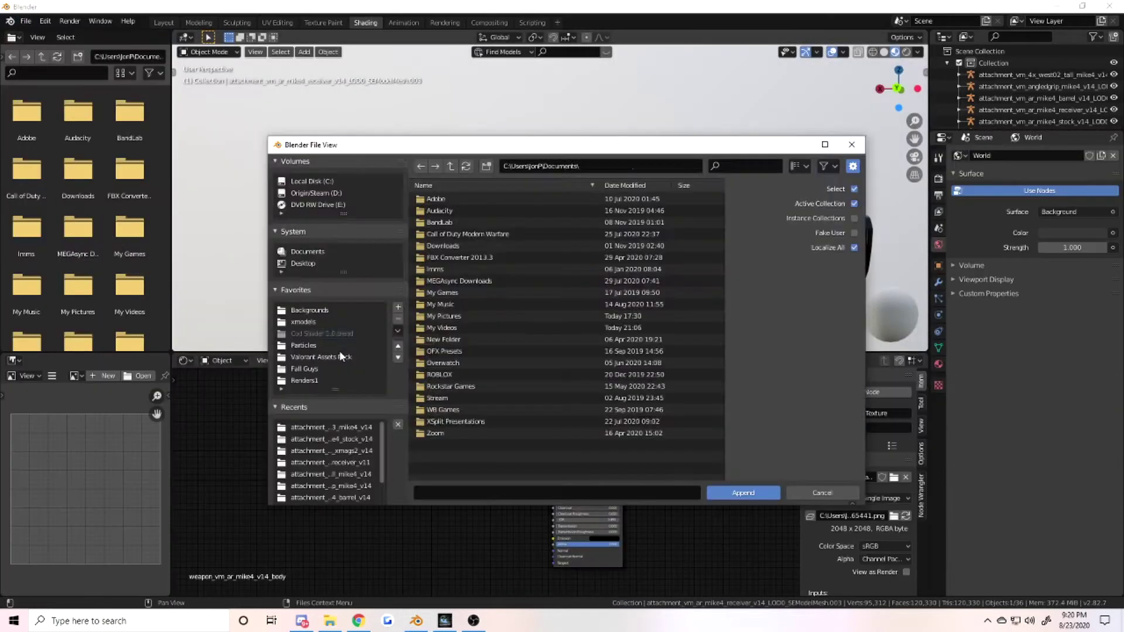
Step: Add the gun body texture as an image node with Linear colour space and collapse it
key("Escape")
key("alt+Tab")
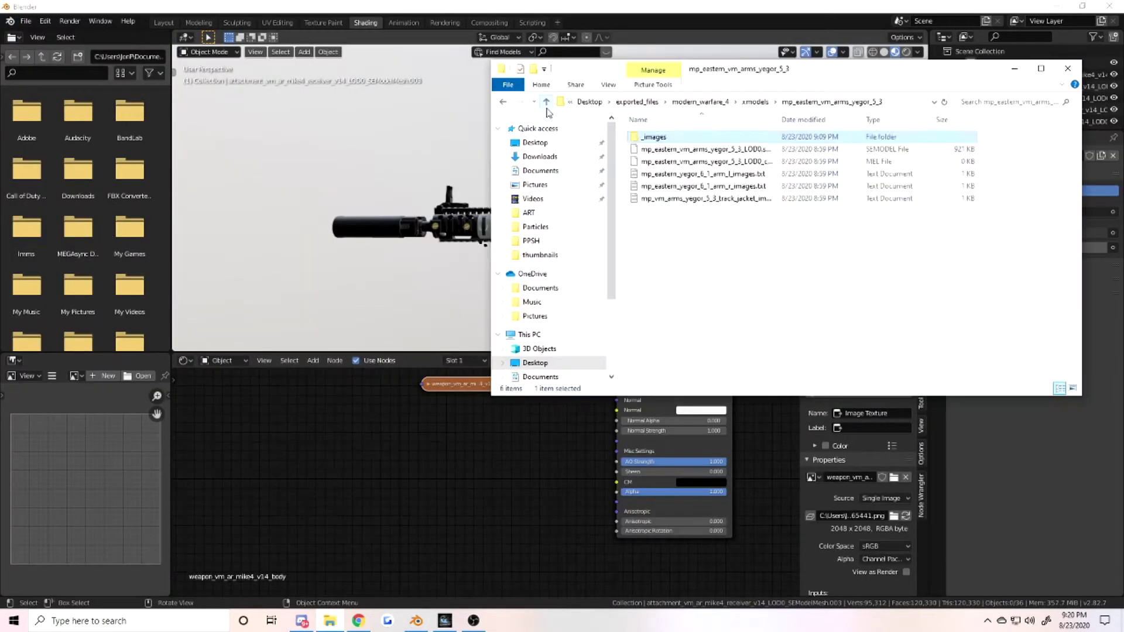
left_click_drag(710, 142, 476, 445)
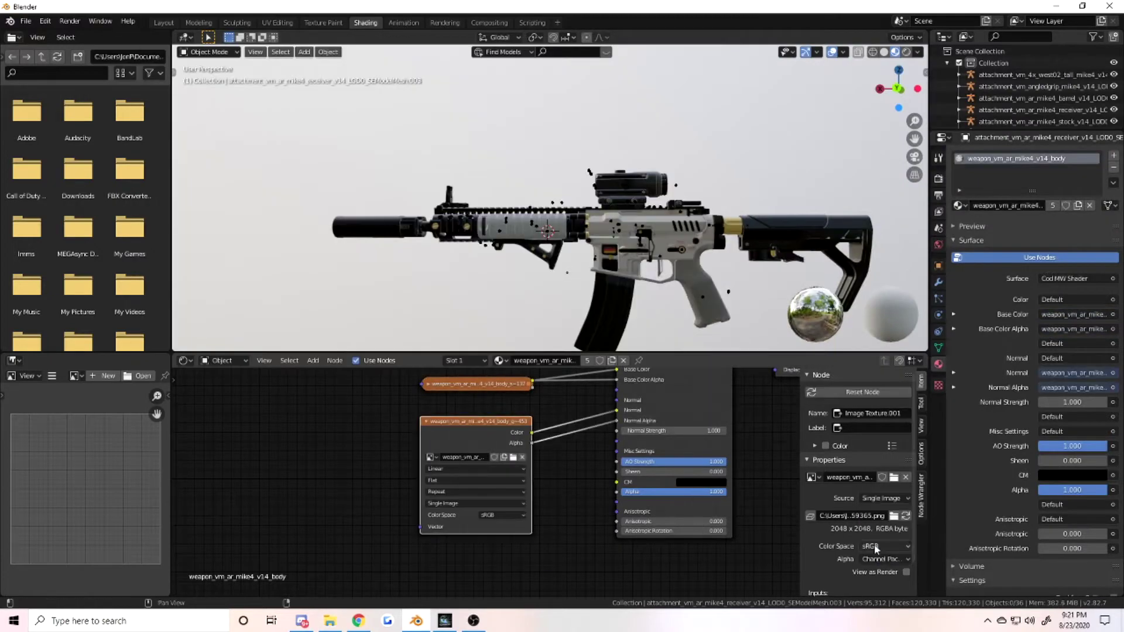
left_click(882, 545)
left_click(884, 498)
scroll(585, 234, "up", 3)
key("h")
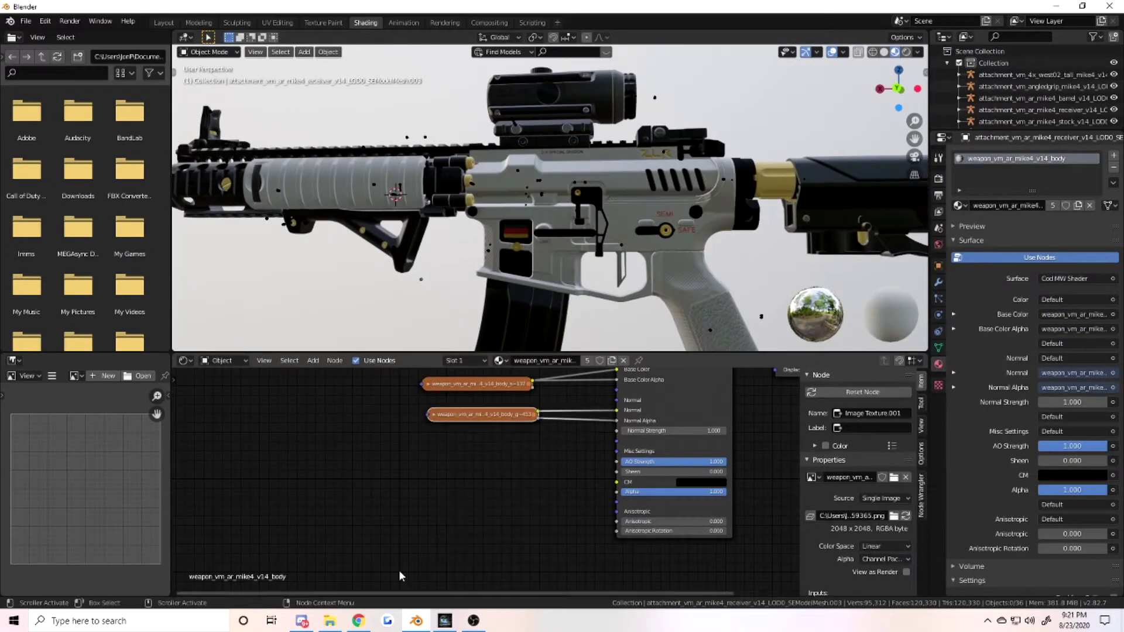
Step: Add the body cm texture and connect its Color to the shader's CM input
key("alt+Tab")
left_click_drag(433, 123, 468, 468)
left_click_drag(540, 471, 617, 481)
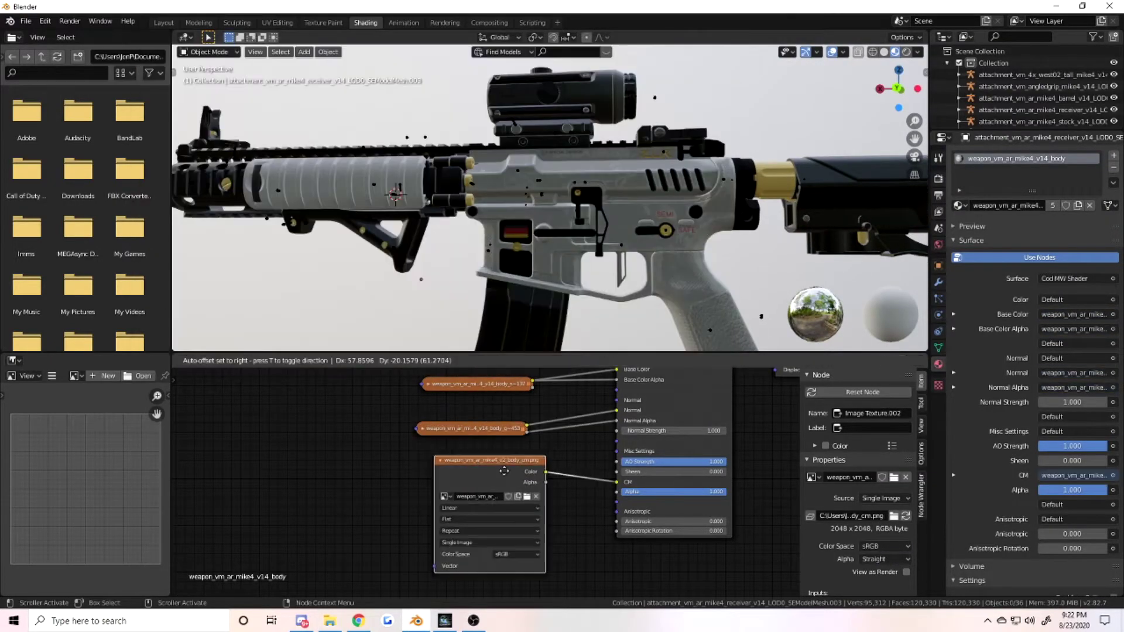
key("alt+Tab")
key("alt+Tab")
Step: Give the sights material the Cod MW Shader, linking its texture color and colour space
left_click(673, 136)
key("x")
key("ctrl+z")
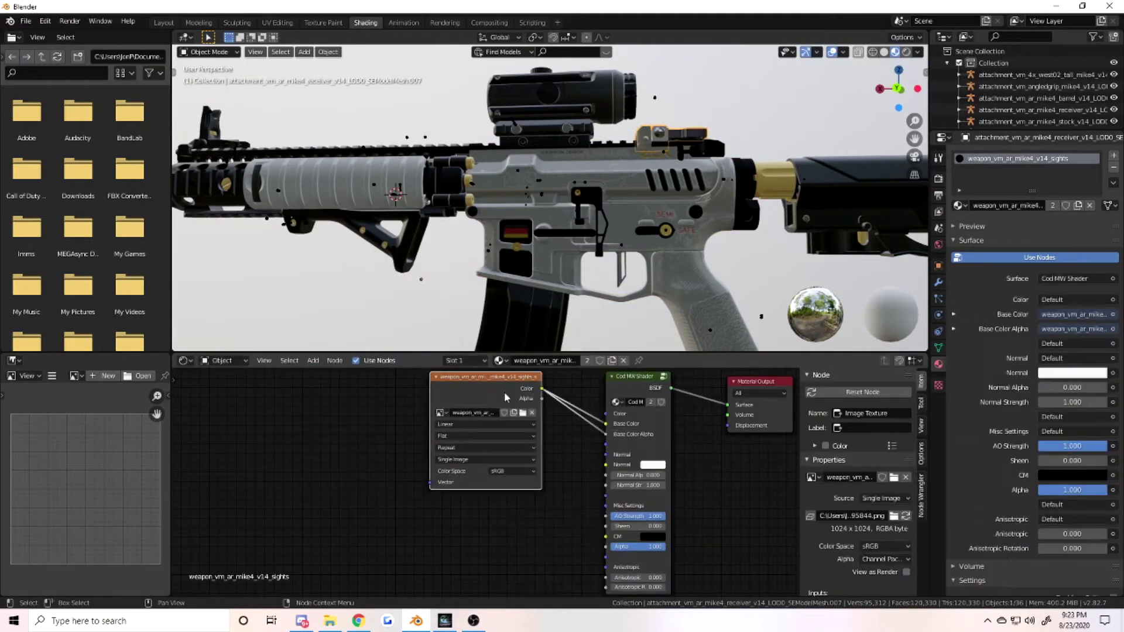
key("alt+Tab")
left_click_drag(541, 435, 570, 450)
left_click(868, 548)
Step: Select the ejection port and set its texture's alpha mode
middle_click_drag(527, 205, 644, 175)
scroll(644, 176, "up", 3)
left_click(649, 168)
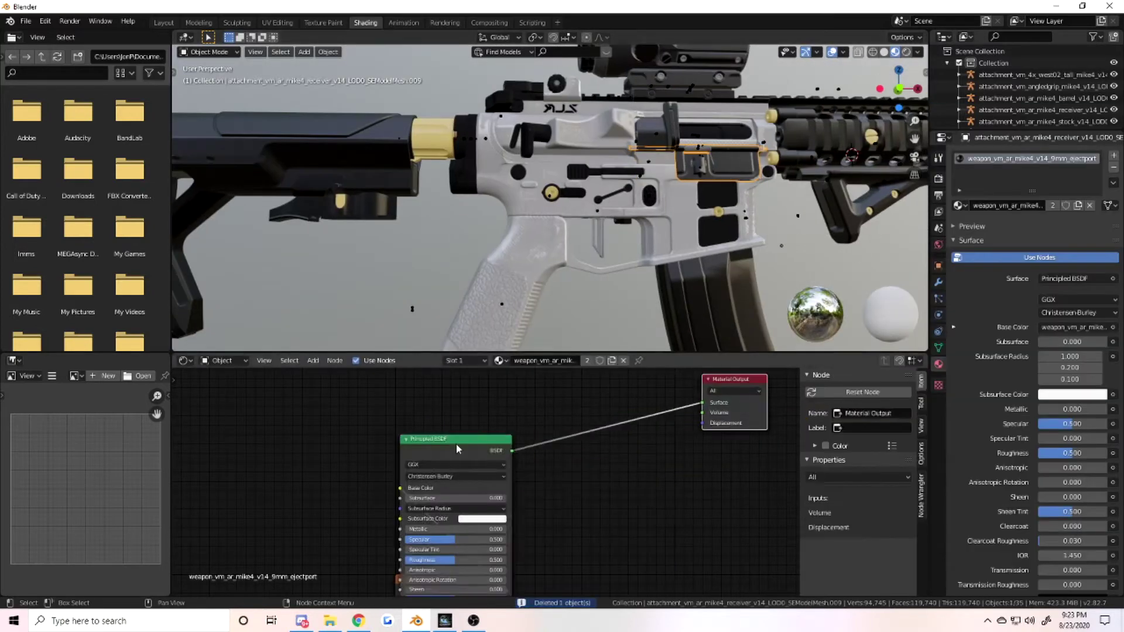
key("alt+Tab")
left_click(470, 448)
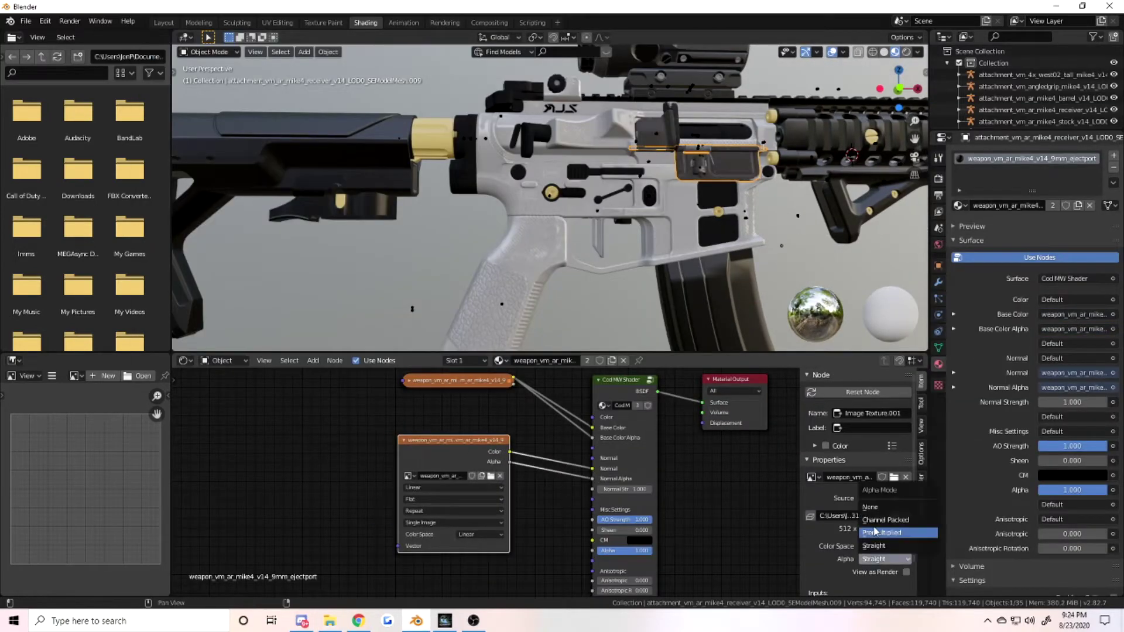
scroll(585, 204, "down", 2)
left_click(756, 205)
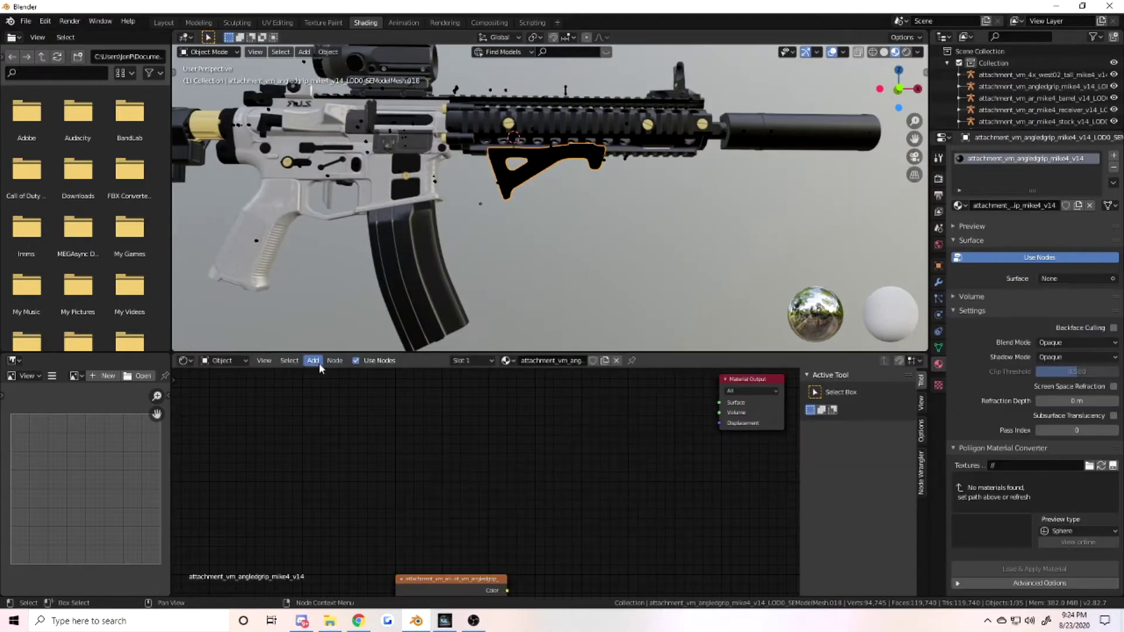
Step: Link the grip texture color into the Cod MW Shader and add a barrel texture node
left_click_drag(562, 389, 606, 427)
key("alt+Tab")
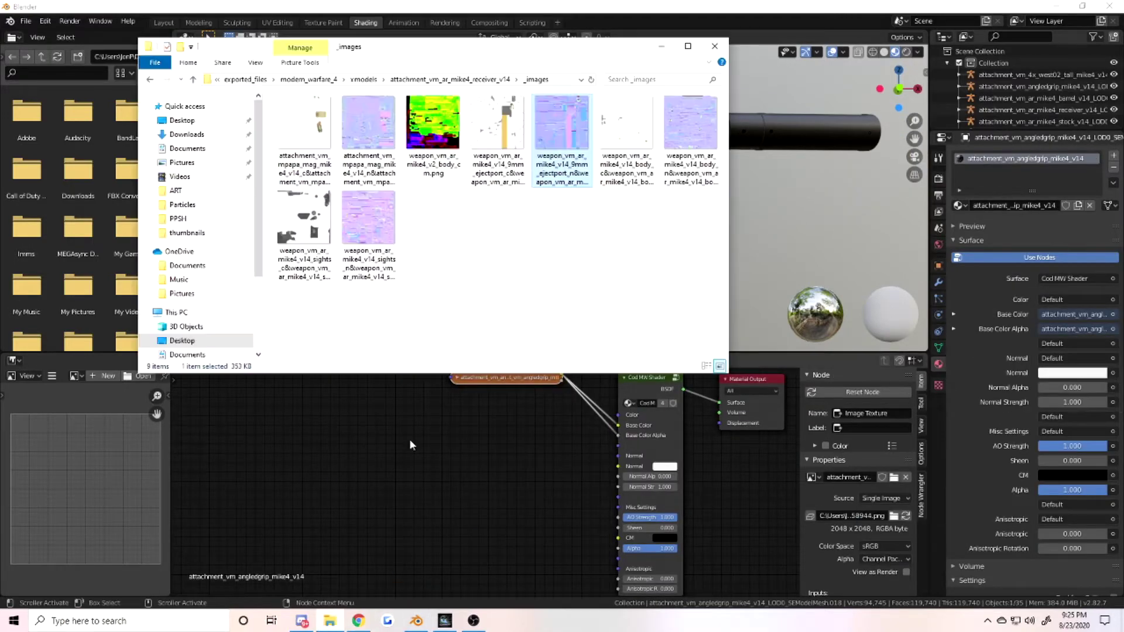
left_click(193, 80)
double_click(515, 201)
left_click_drag(305, 176, 571, 450)
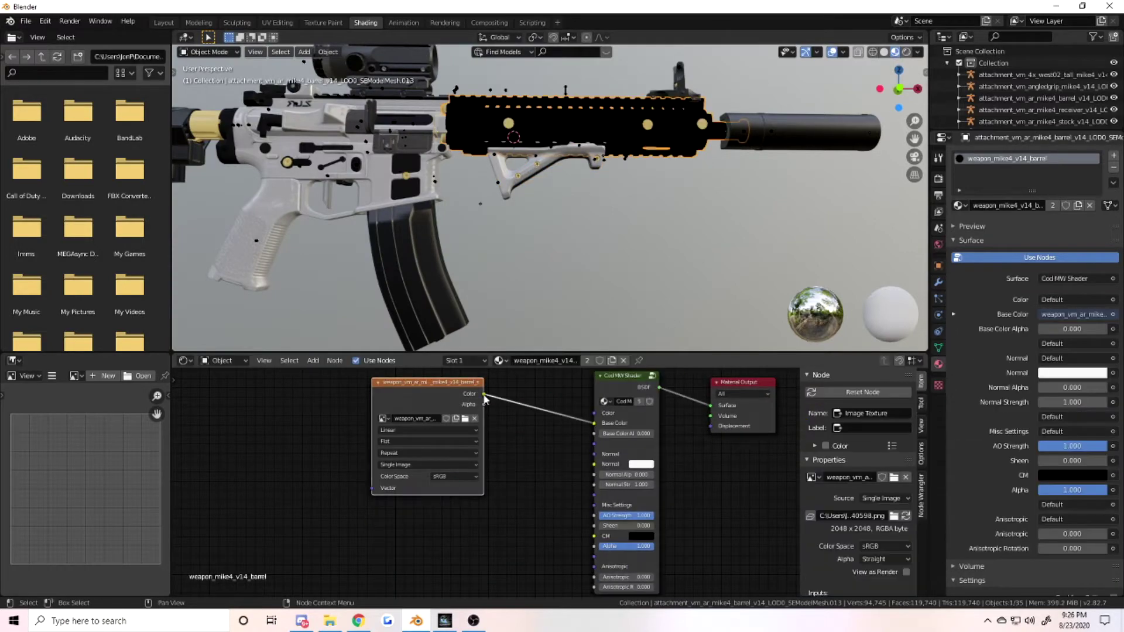
Step: Add a second barrel texture from the _images folder and set its alpha mode
left_click(330, 621)
double_click(301, 110)
left_click_drag(396, 196, 495, 468)
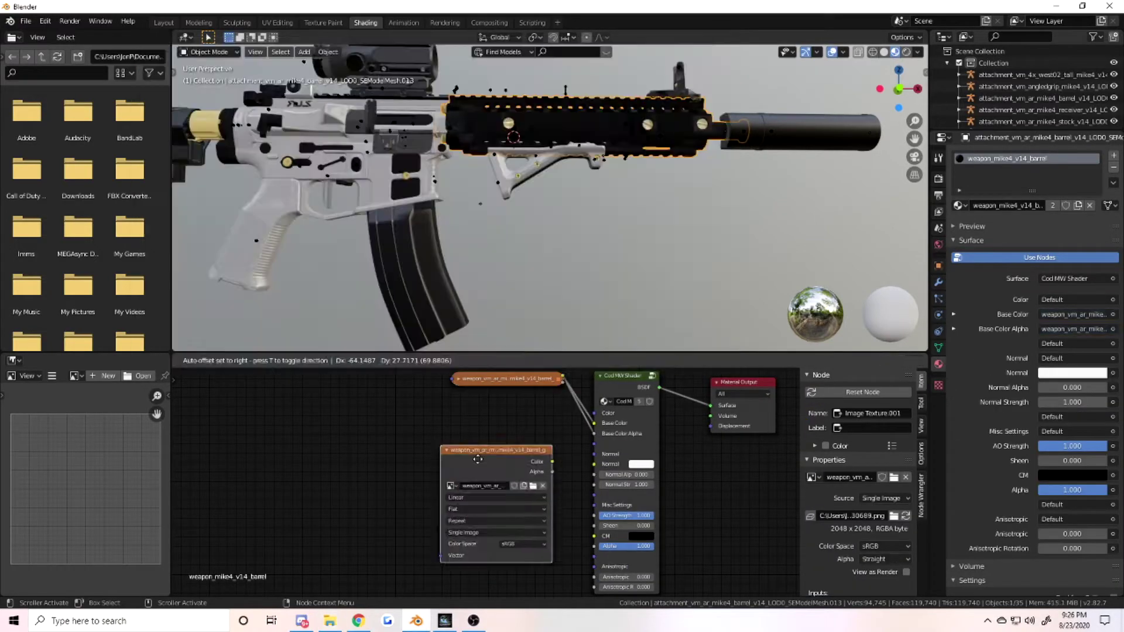
left_click(885, 559)
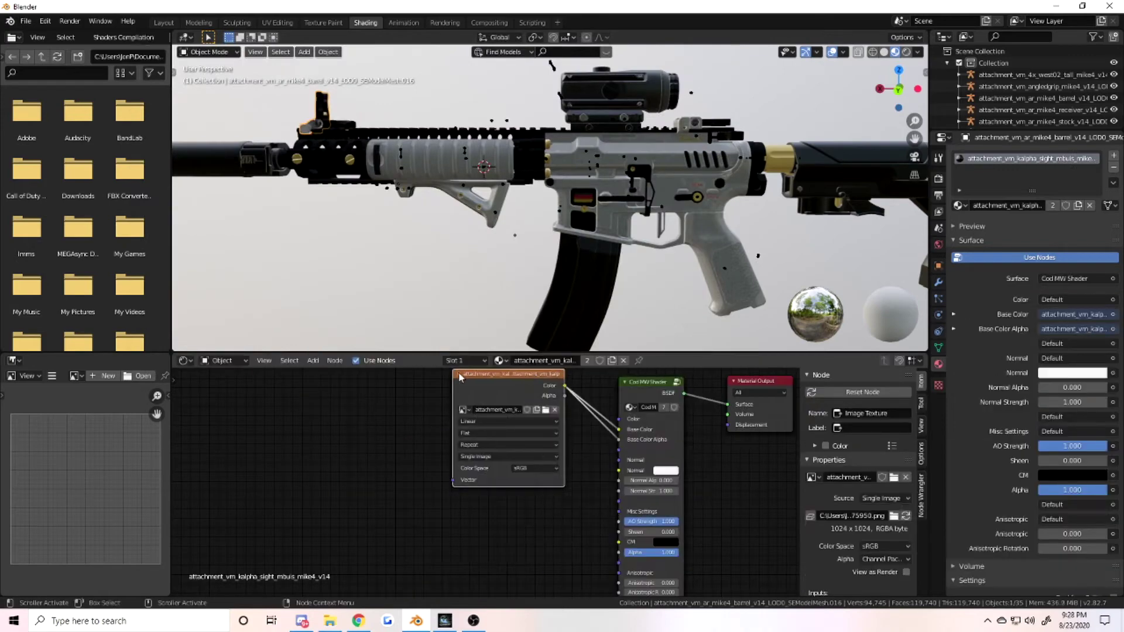
Step: Collapse the image node and add mag2_t.png as the magazine texture
left_click(458, 374)
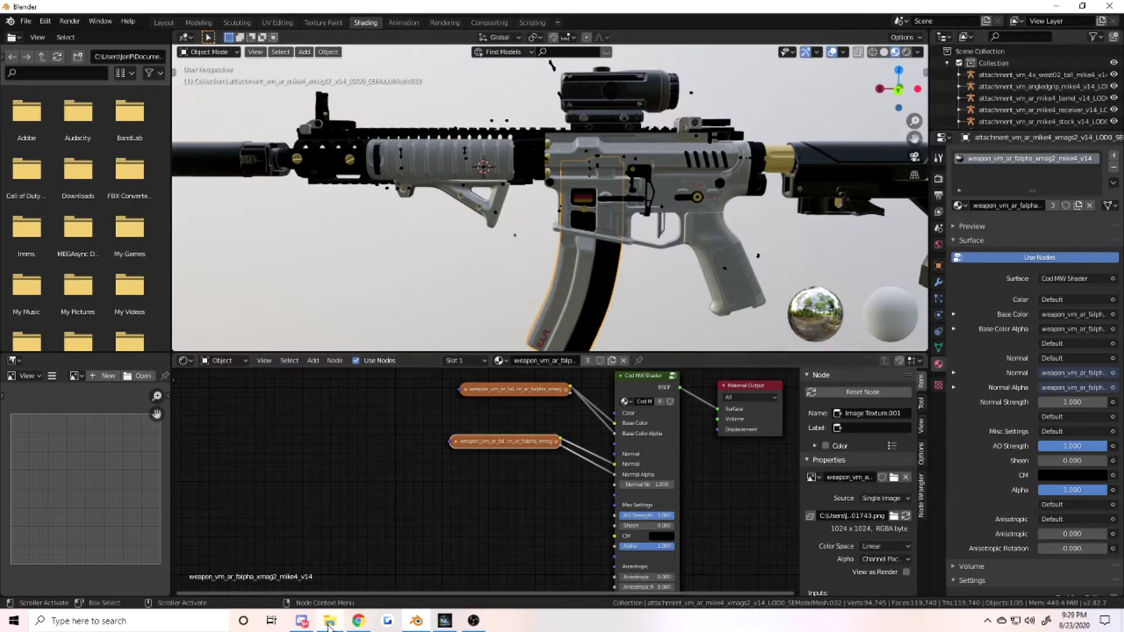
left_click(329, 626)
left_click_drag(409, 176, 548, 529)
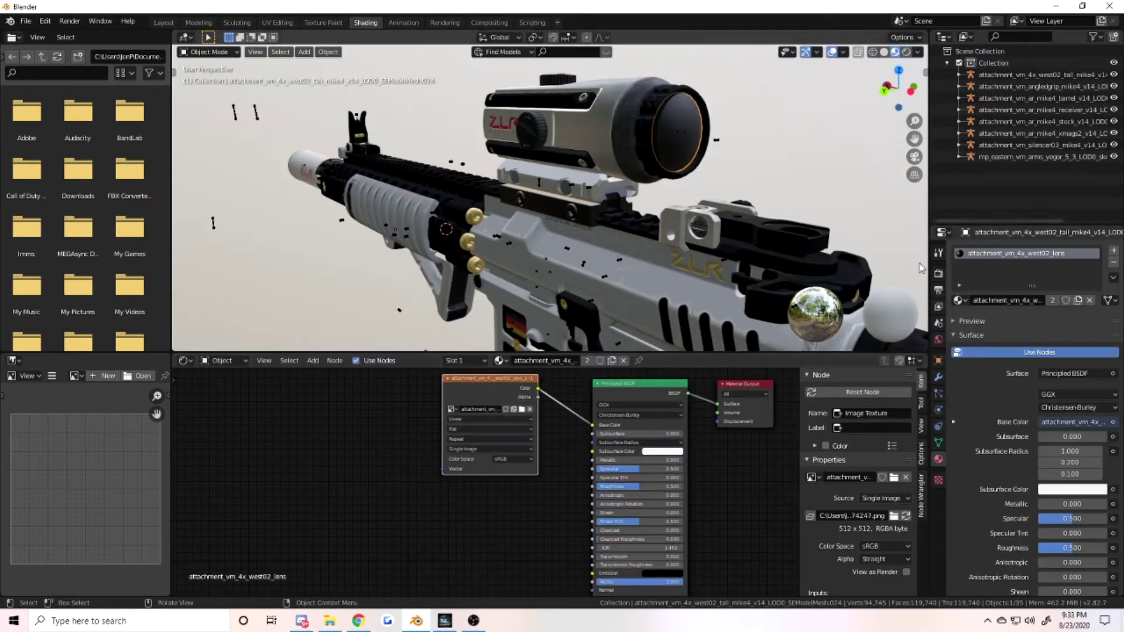
Step: Add the scope lens texture nodes, including ads_scope_lens_r as the lens emission image
key("alt+Tab")
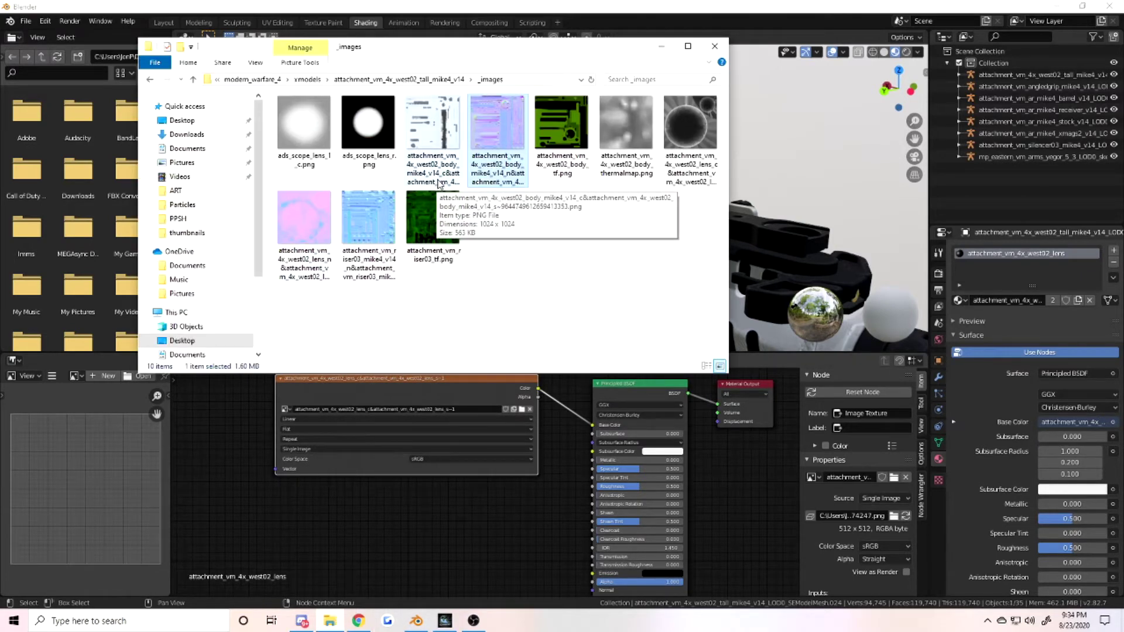
left_click_drag(408, 512, 480, 491)
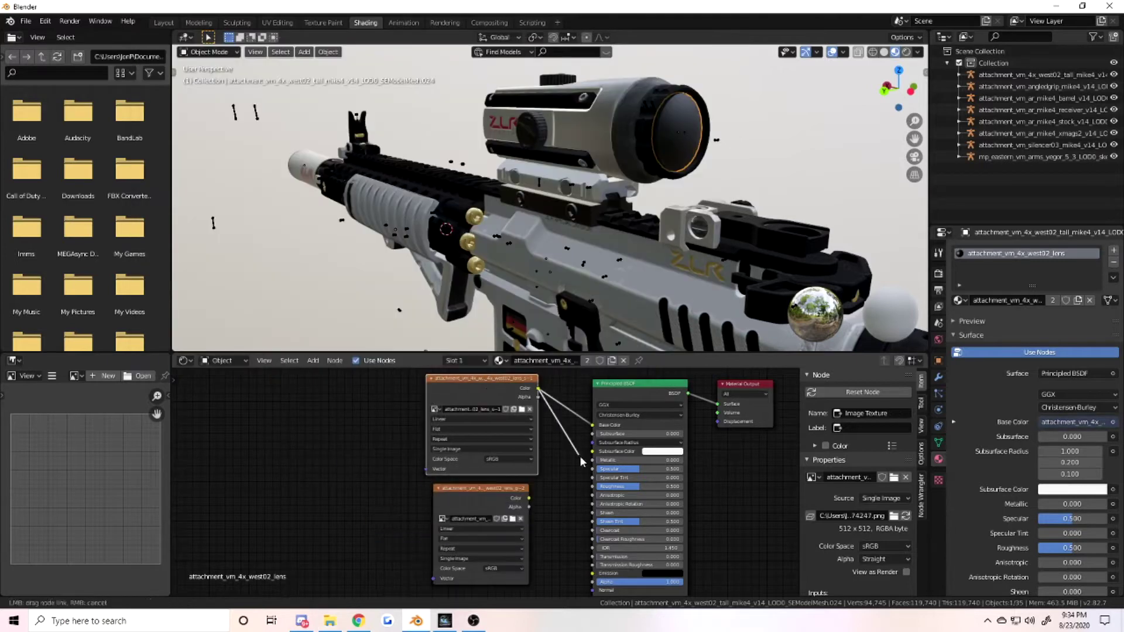
key("alt+Tab")
left_click_drag(328, 225, 351, 409)
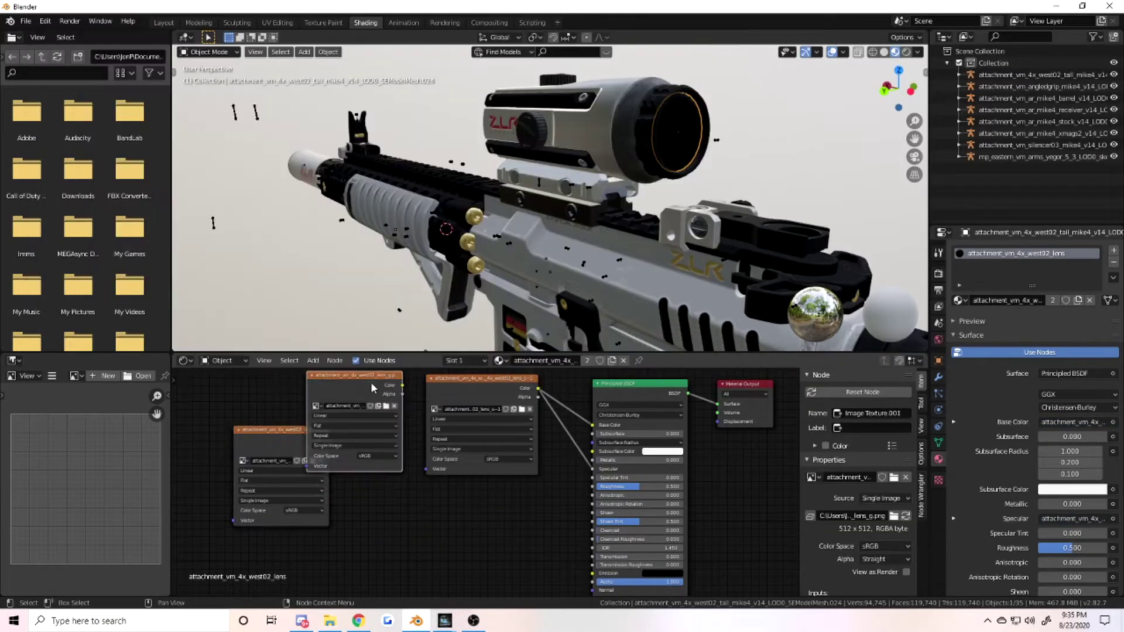
key("shift+a")
key("shift+a")
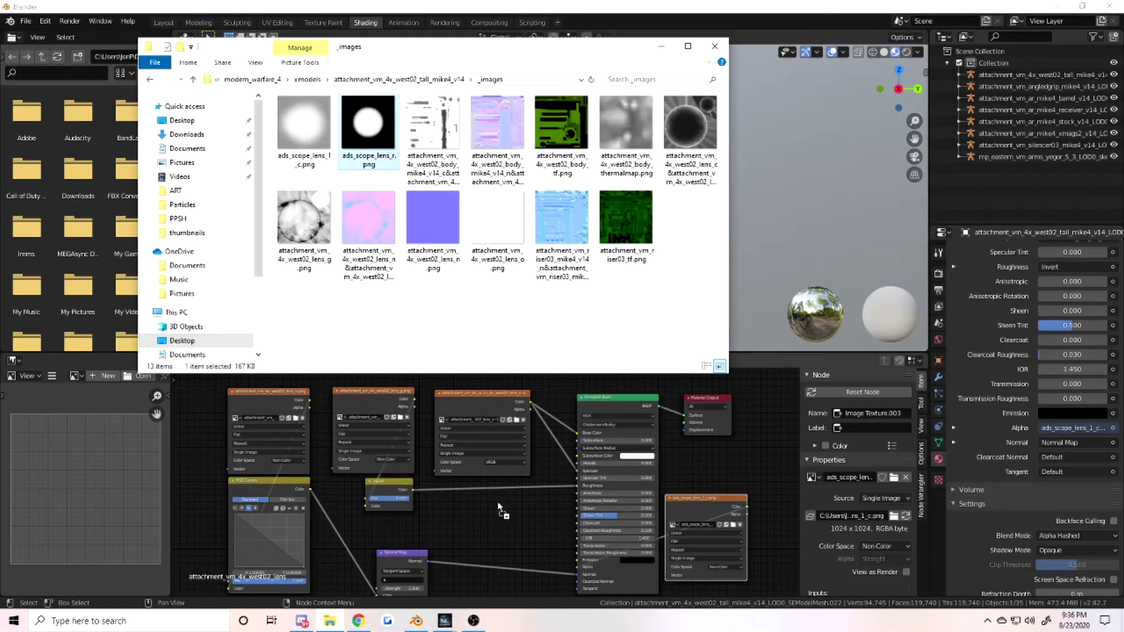
left_click_drag(500, 509, 528, 522)
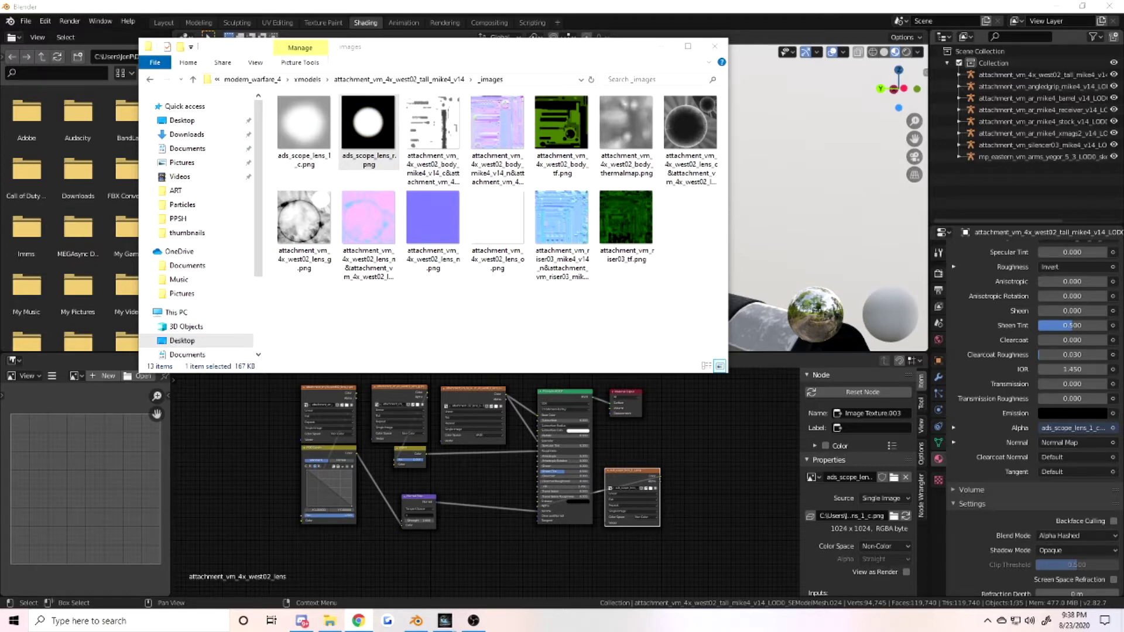
left_click(712, 47)
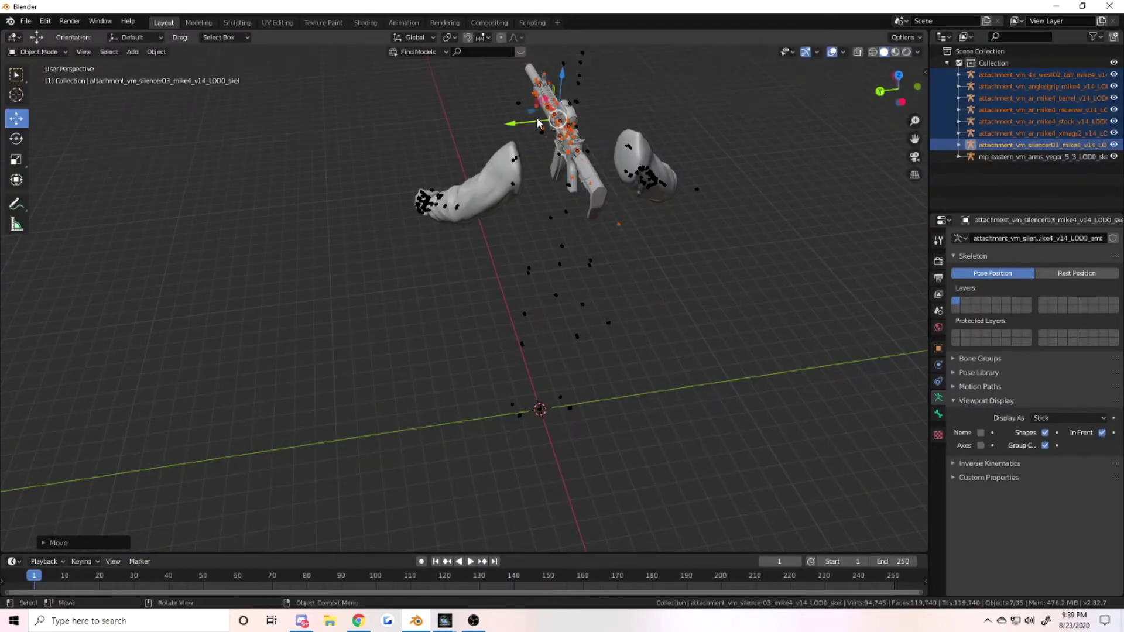
Step: Pose the arms rig: rotate the elbow, move the shoulder, and curl fingers around the magazine
middle_click_drag(537, 122, 412, 92)
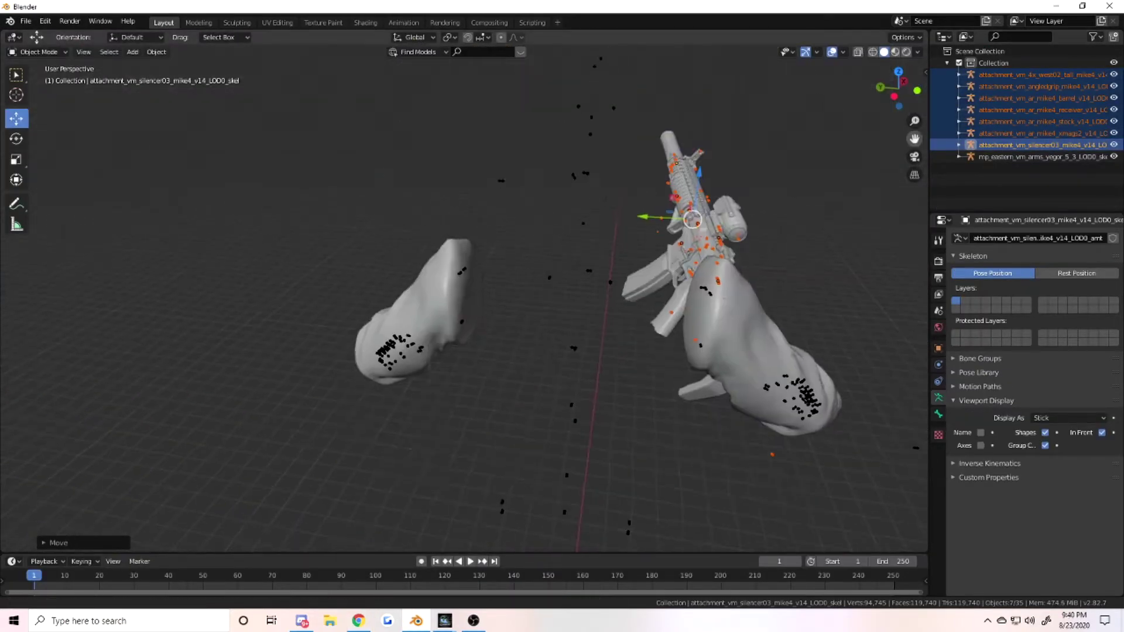
left_click(41, 53)
left_click(38, 92)
key("r")
key("r")
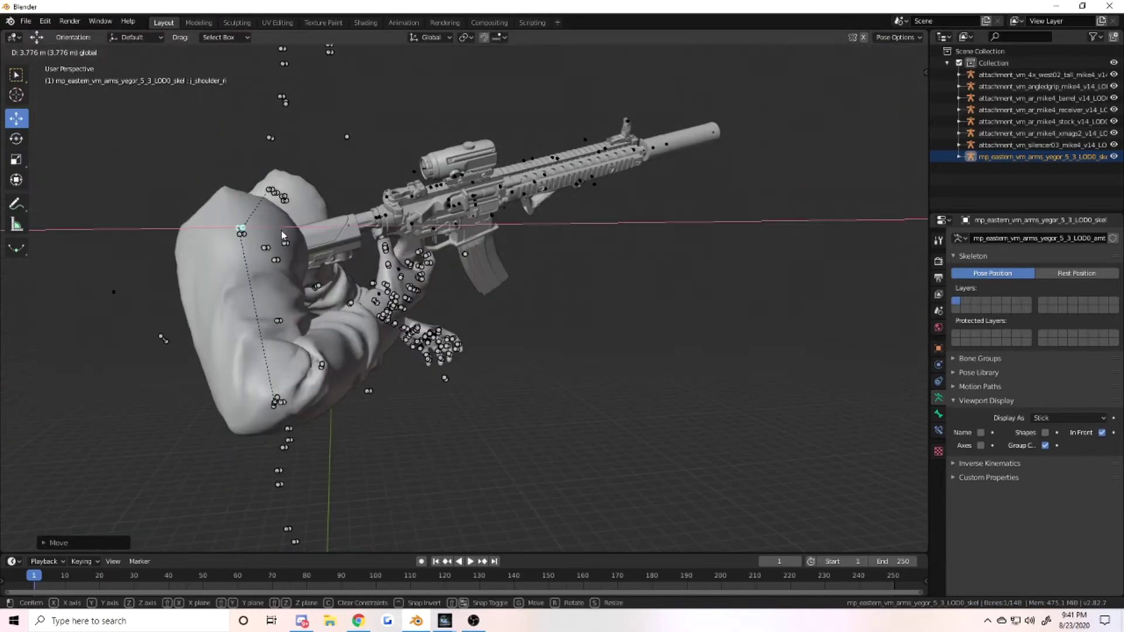
middle_click_drag(867, 173, 805, 286)
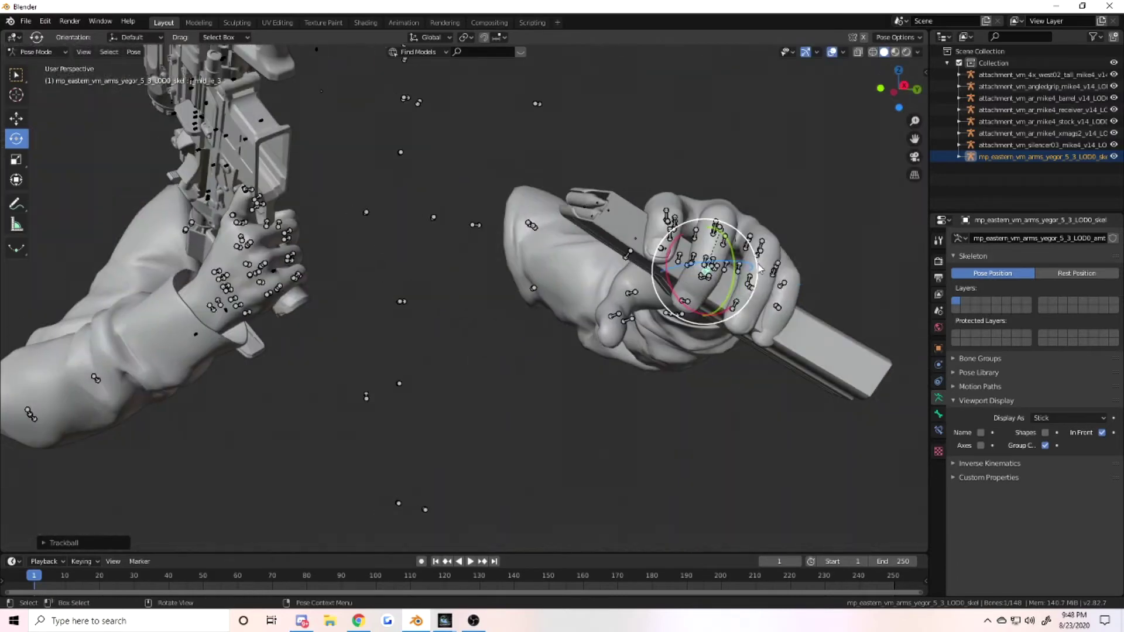
left_click_drag(657, 246, 649, 252)
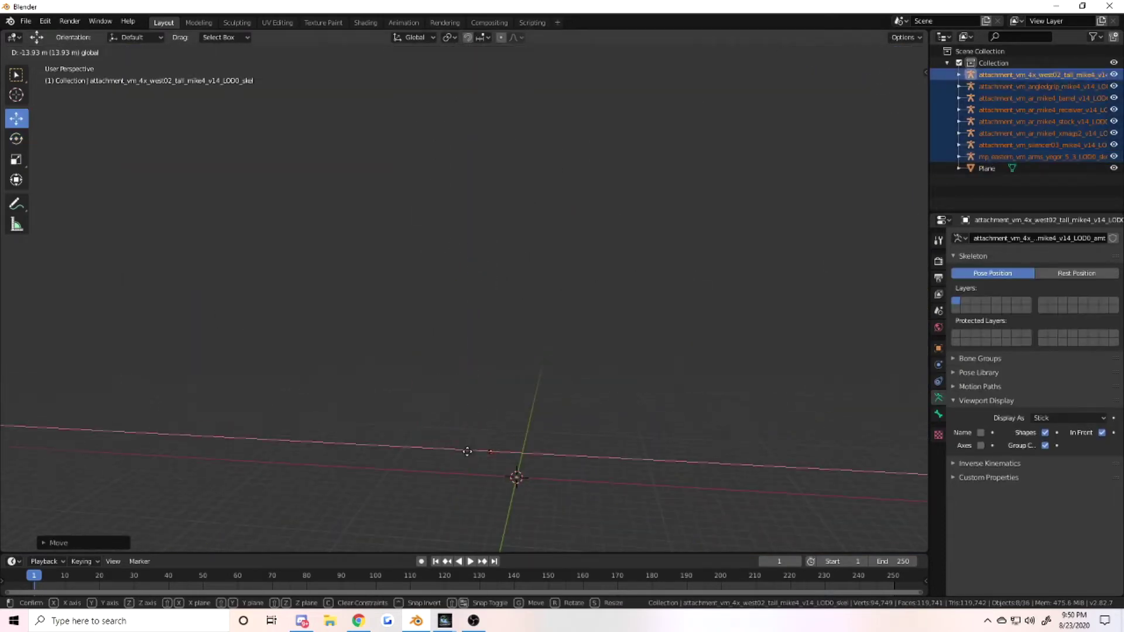
Step: Add a camera to the scene and preview its view
mouse_move(644, 410)
middle_mouse_down()
mouse_move(803, 442)
mouse_move(702, 439)
mouse_move(504, 360)
middle_mouse_up()
key("shift+a")
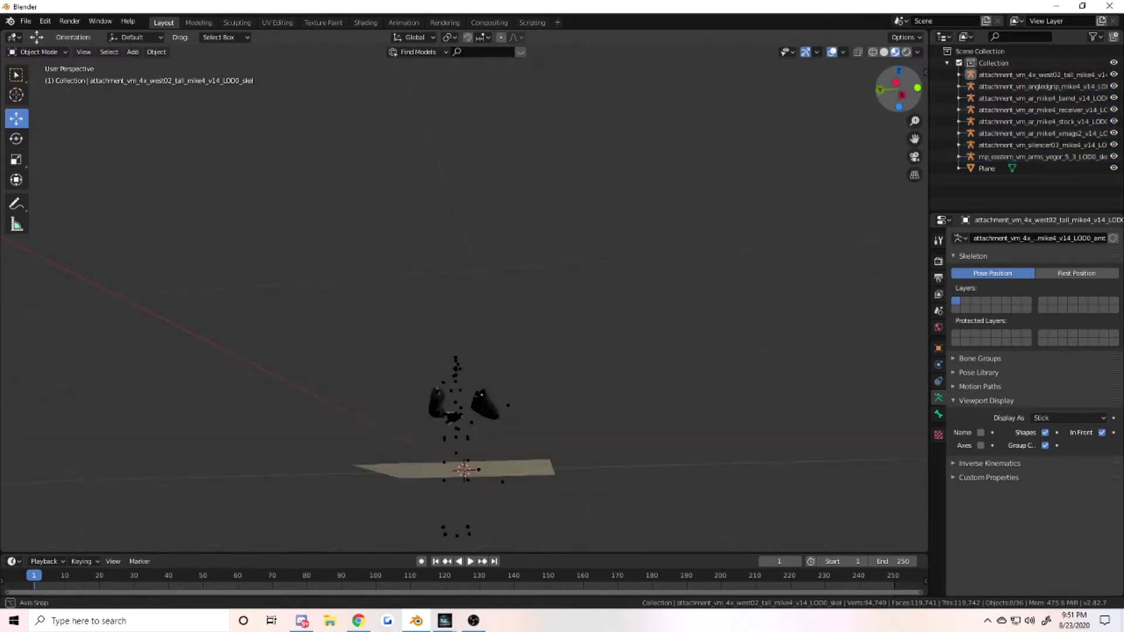
left_click(504, 360)
left_click_drag(896, 88, 901, 93)
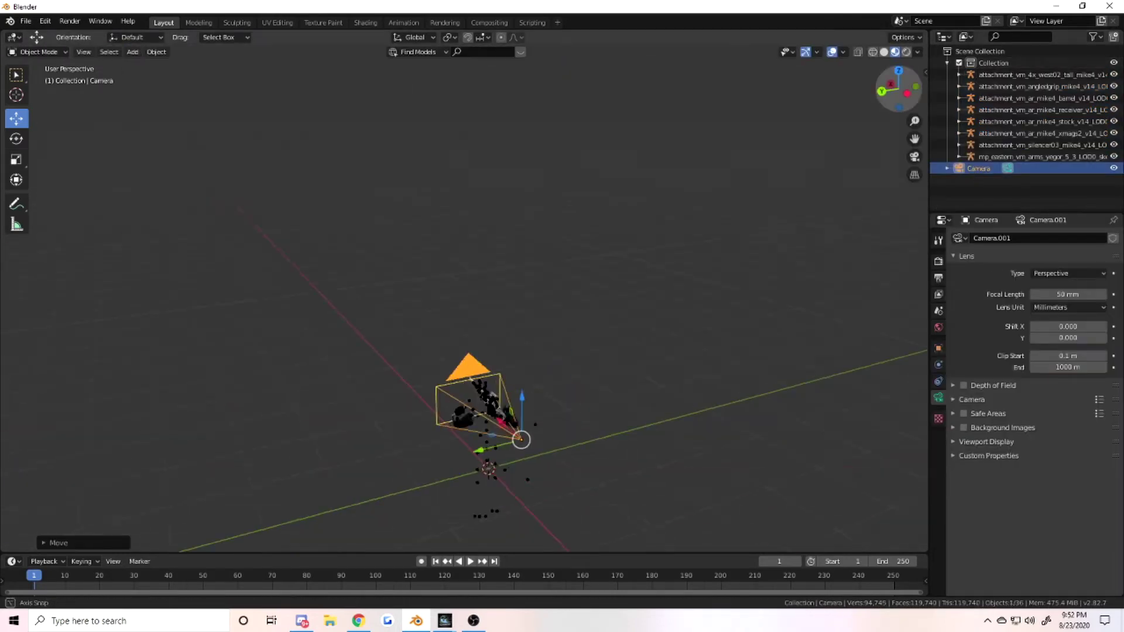
left_click(914, 157)
left_click(915, 157)
Step: Rotate and move the camera until the arms and rifle fill its frame
key("r")
key("r")
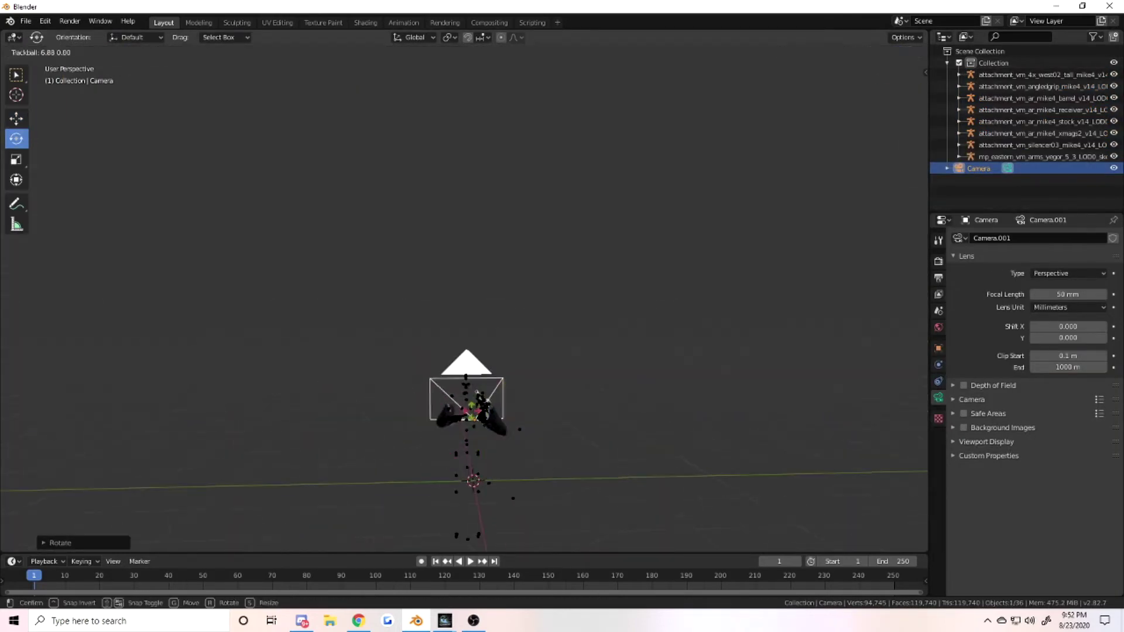
key("shift+space")
key("g")
left_click(915, 158)
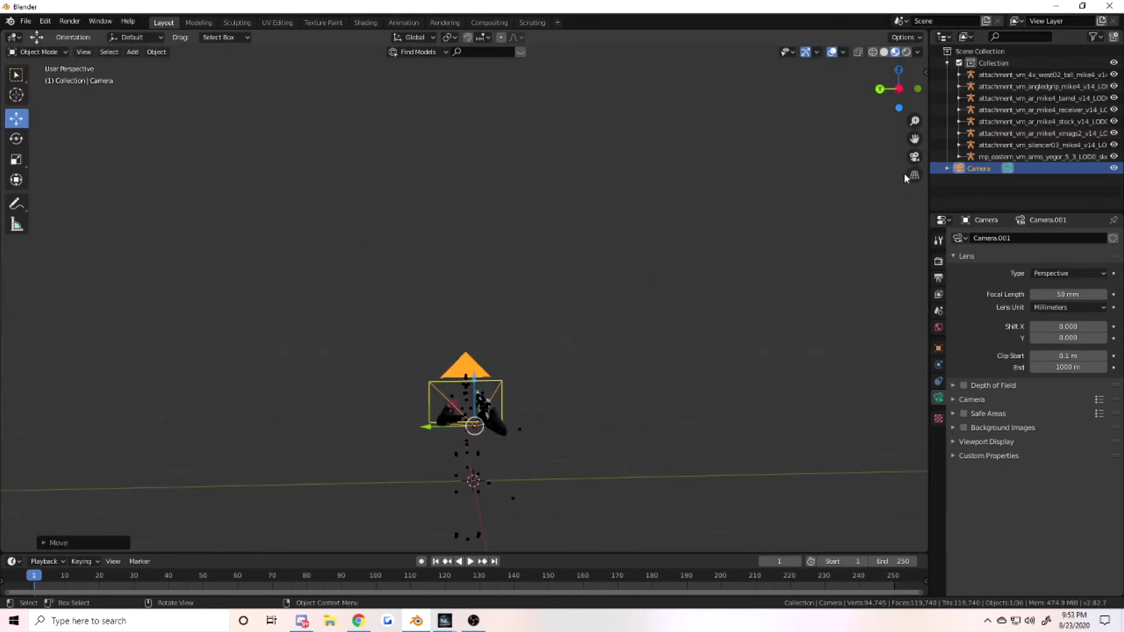
left_click(913, 160)
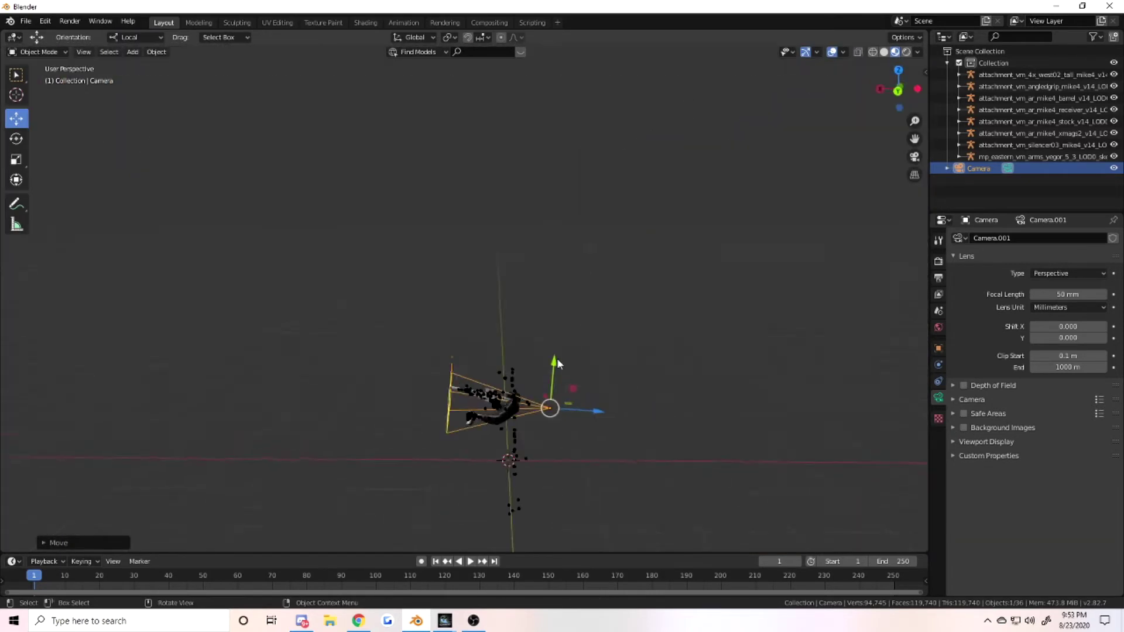
key("r")
key("r")
key("Escape")
left_click(915, 158)
left_click(915, 158)
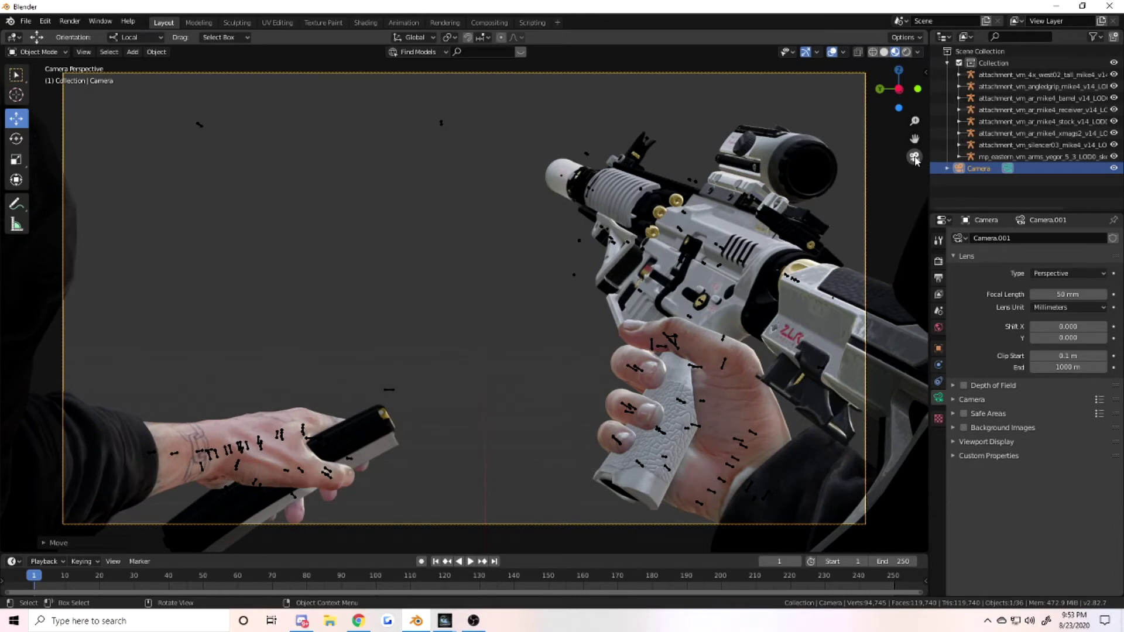
Step: Enter Edit Mode on the arms mesh and select, then deselect, the hand vertices
left_click(915, 158)
left_click(644, 406)
key("Tab")
middle_click_drag(645, 406, 409, 293)
left_click_drag(398, 339, 239, 213)
left_click(387, 340)
left_click(365, 22)
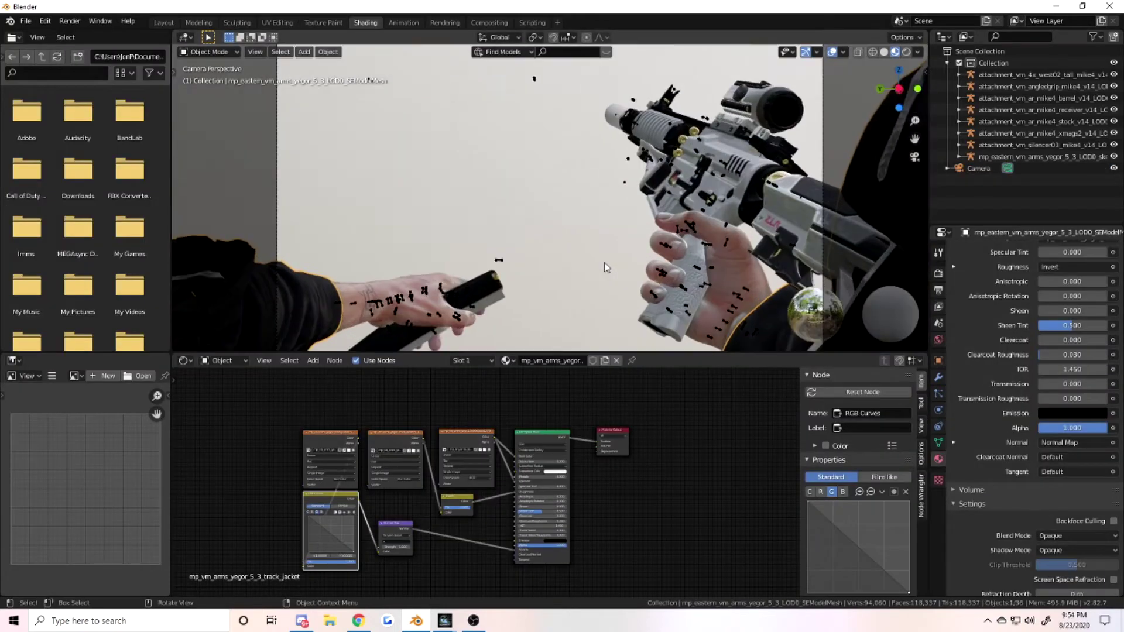
Step: Add an environment texture to the world loaded with the delta_2_16k HDR image
left_click(26, 21)
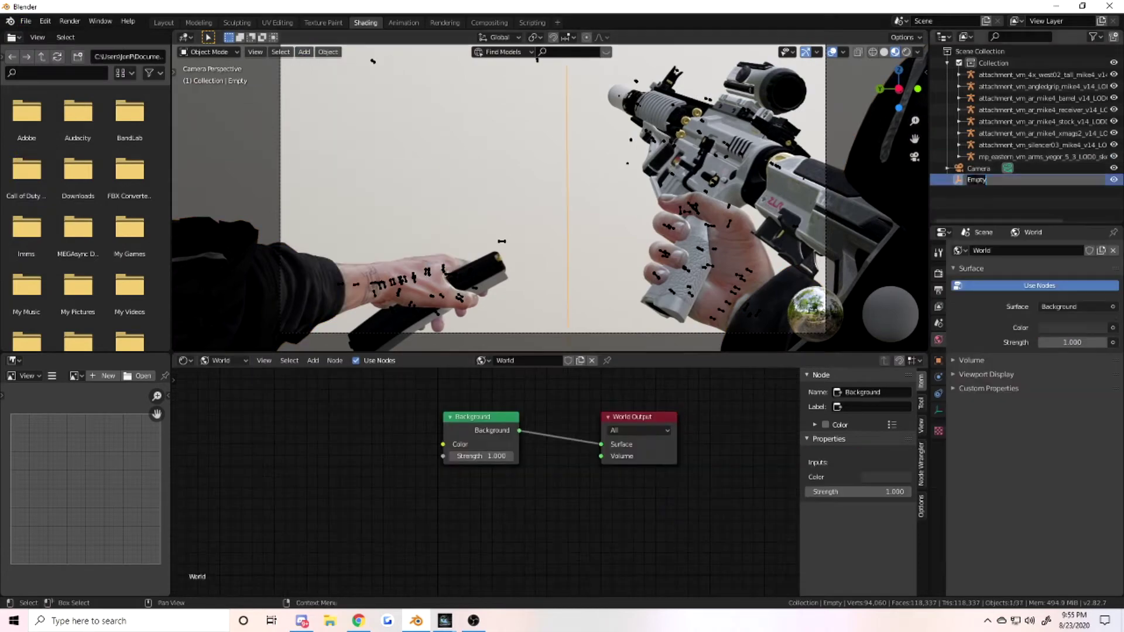
key("ctrl+t")
key("ctrl+t")
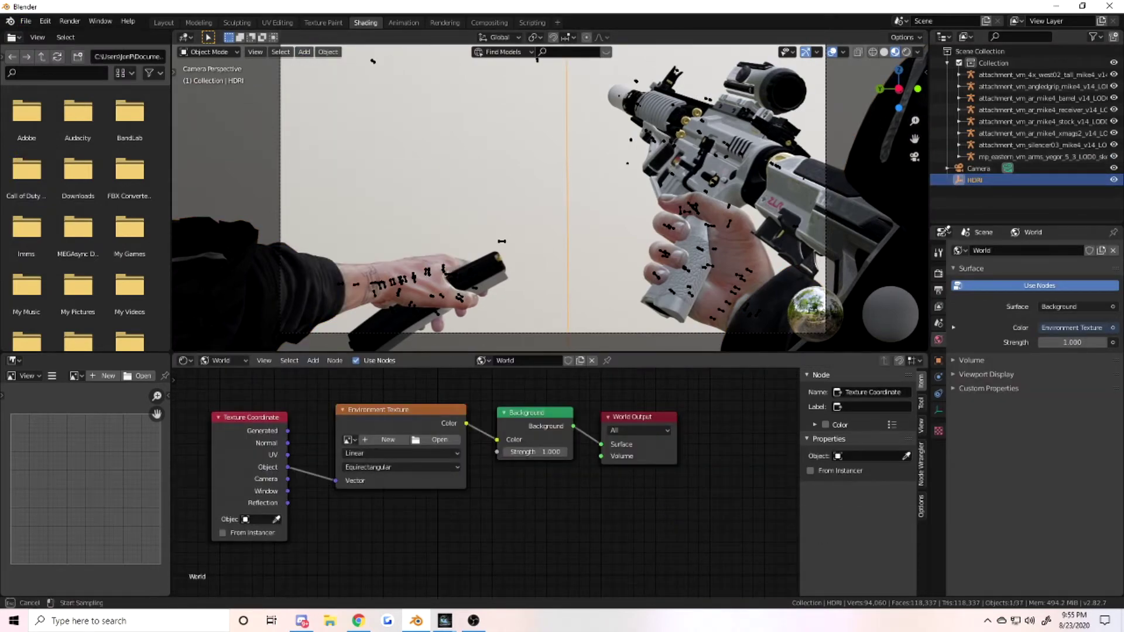
left_click(440, 444)
double_click(465, 456)
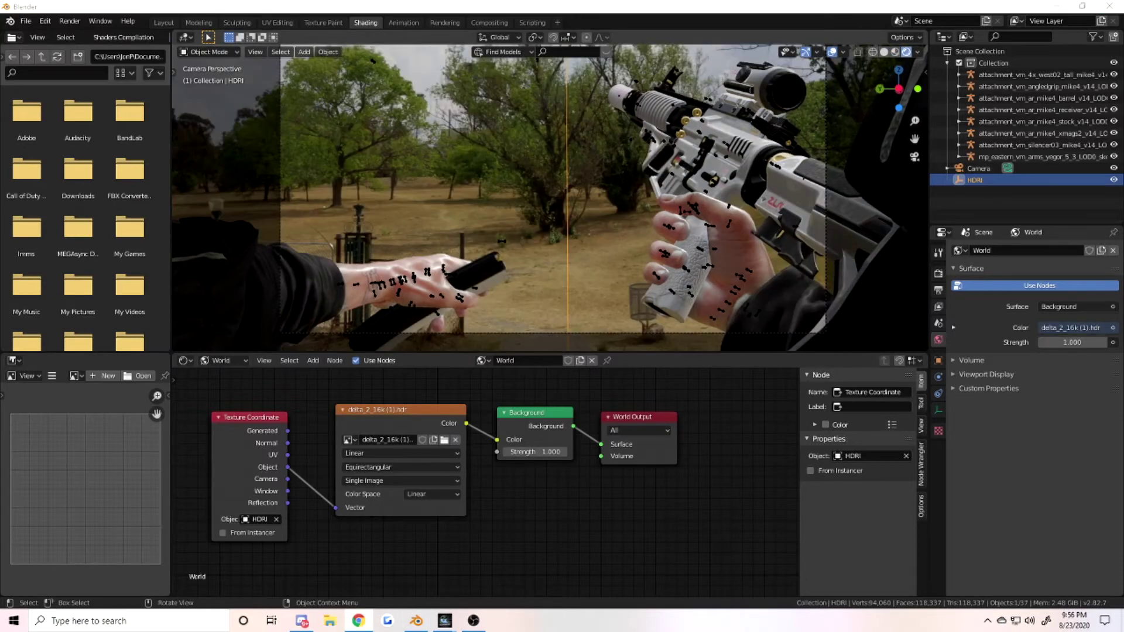
Step: Check the HDRI object's transform and enable a transparent film background in render settings
left_click(938, 361)
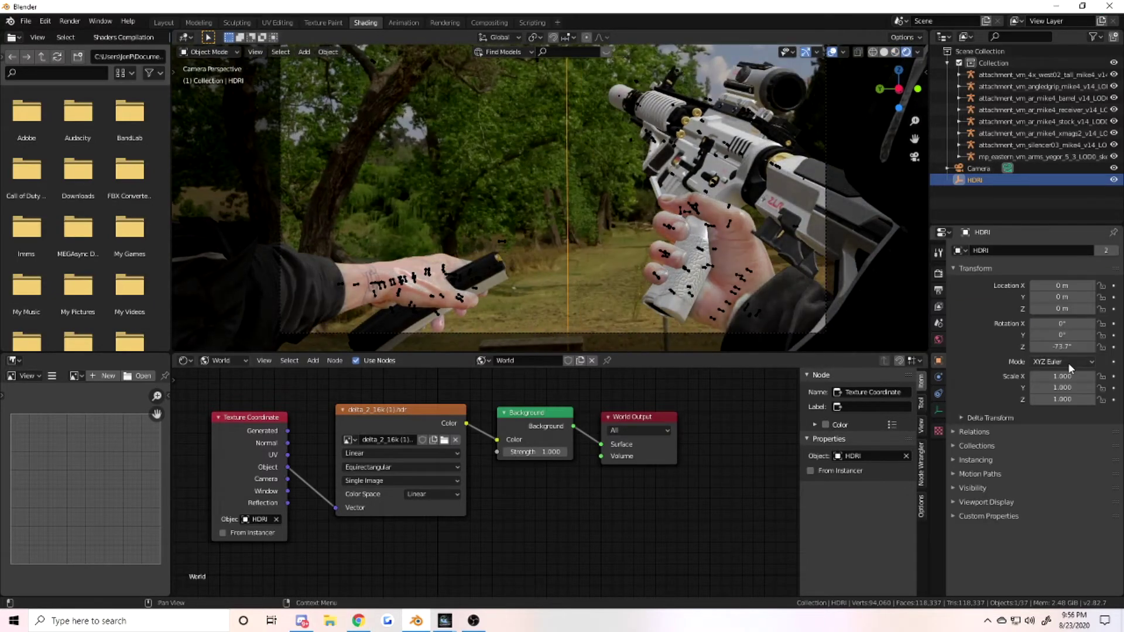
scroll(615, 235, "down", 4)
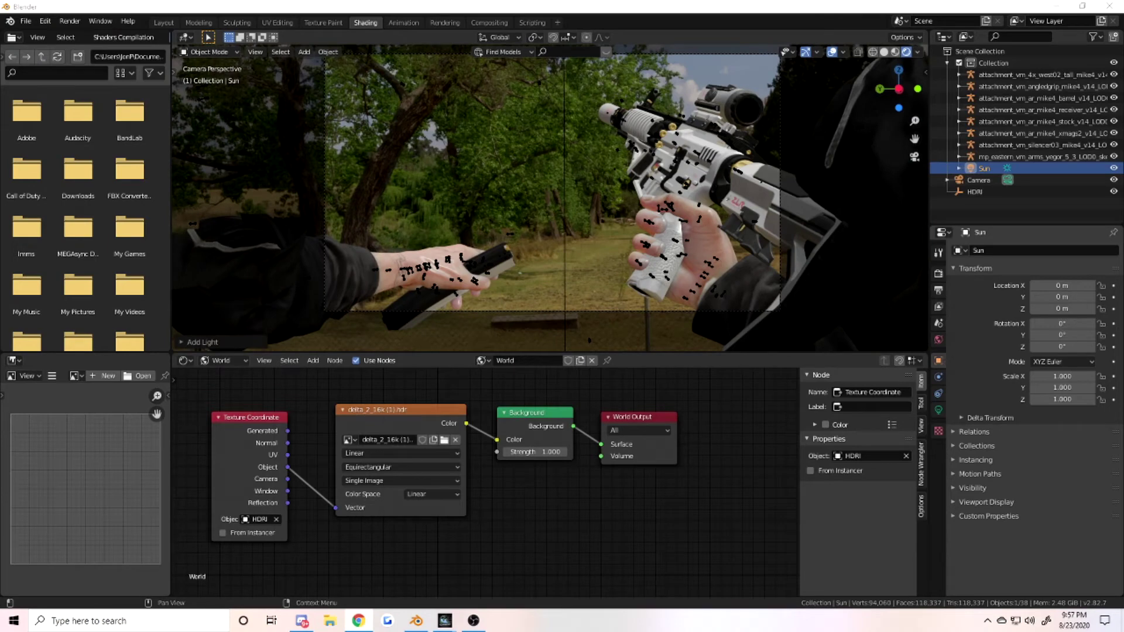
left_click(939, 273)
left_click(965, 470)
left_click(1101, 501)
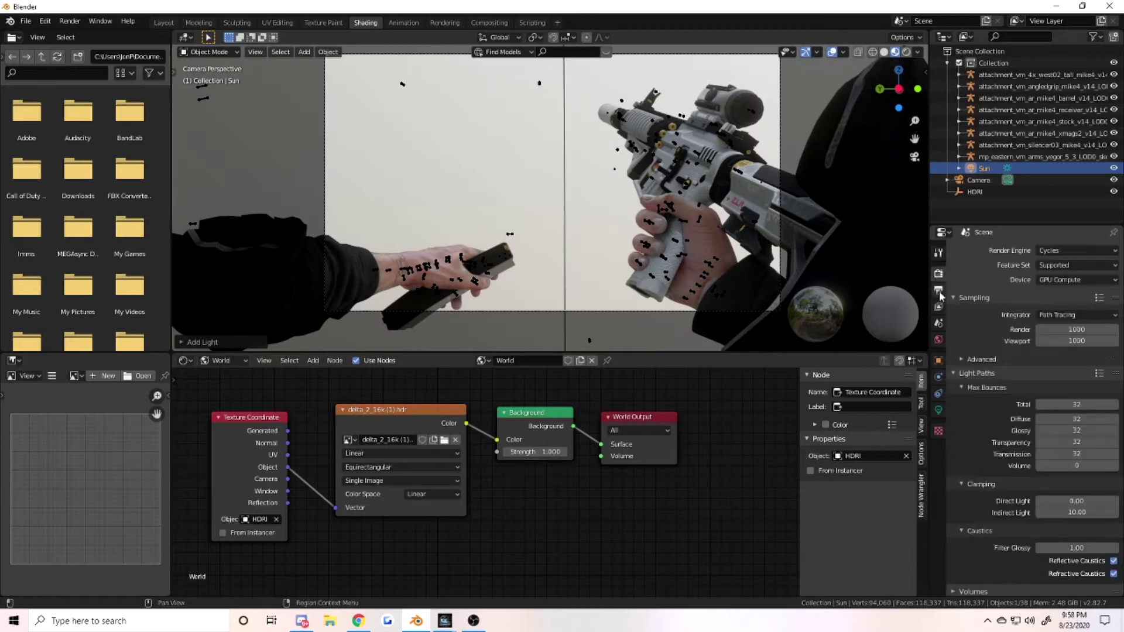
Step: Set the Depth of Field F-Stop to 14.3 and render the final image
left_click_drag(1068, 519, 1100, 519)
left_click(939, 273)
left_click(70, 22)
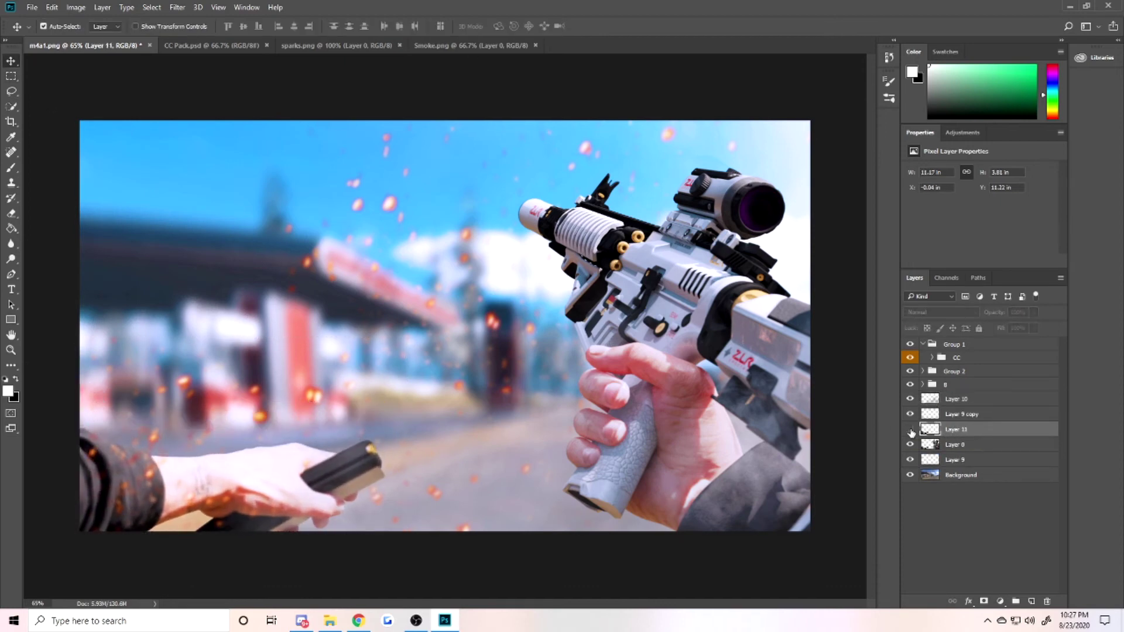
Step: Nudge Layer 11 up, then trial-erase a lower-left area of Layer 0 and undo it
key("Up")
key("Up")
left_click(954, 444)
key("m")
left_click_drag(414, 293, 80, 532)
key("e")
key("Delete")
key("ctrl+z")
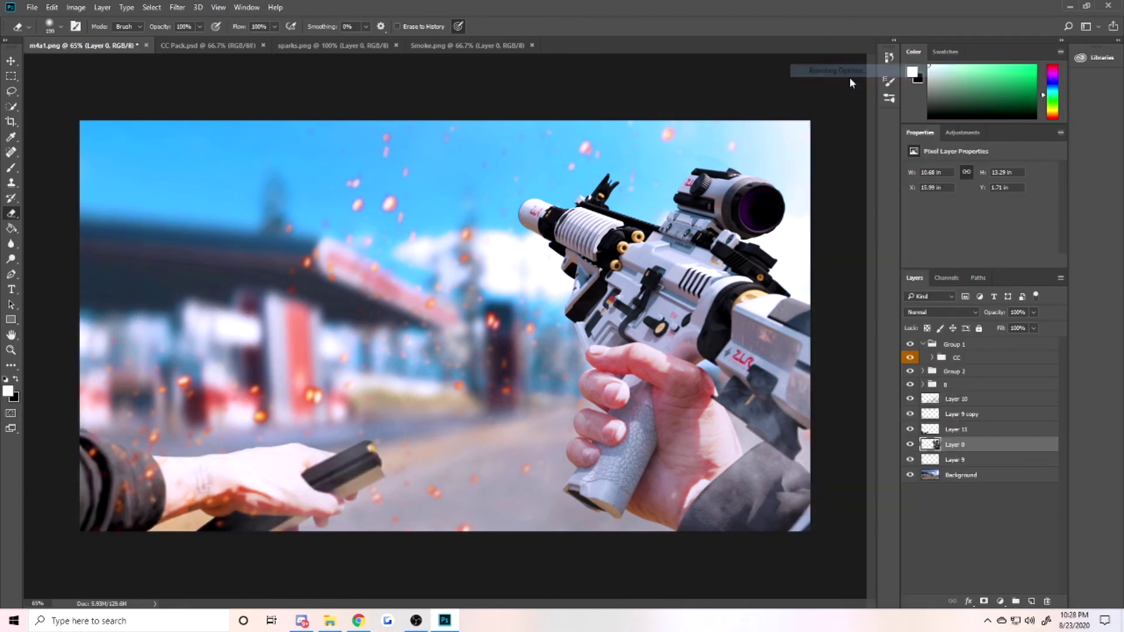
Step: Confirm Layer 0's Inner Glow style and begin bringing in the SOLO text and Warzone logo
key("Return")
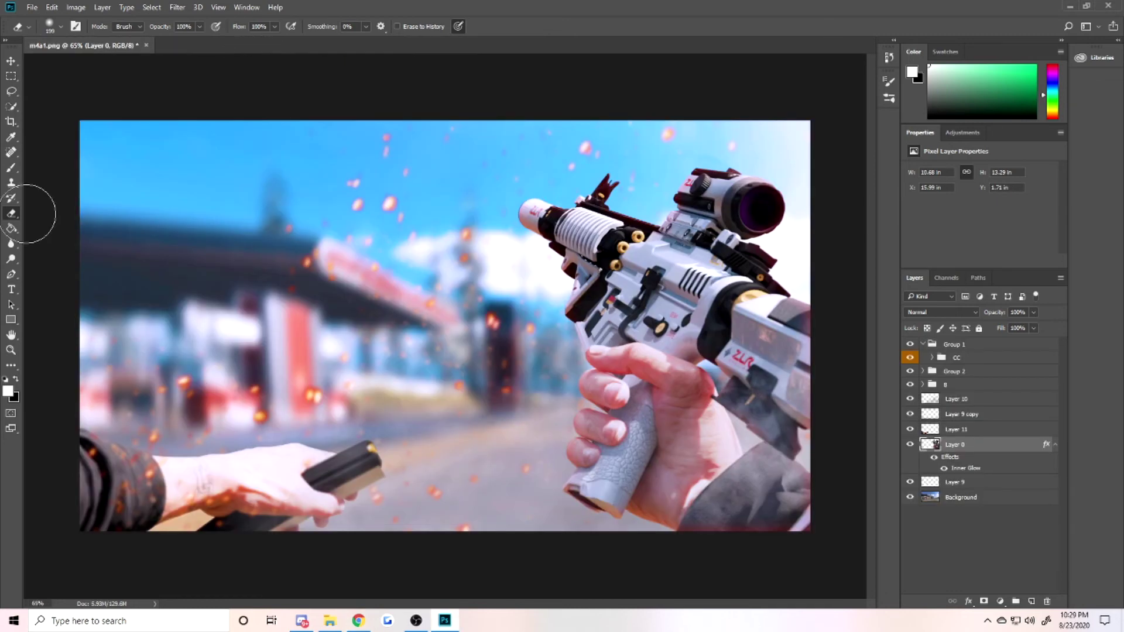
key("t")
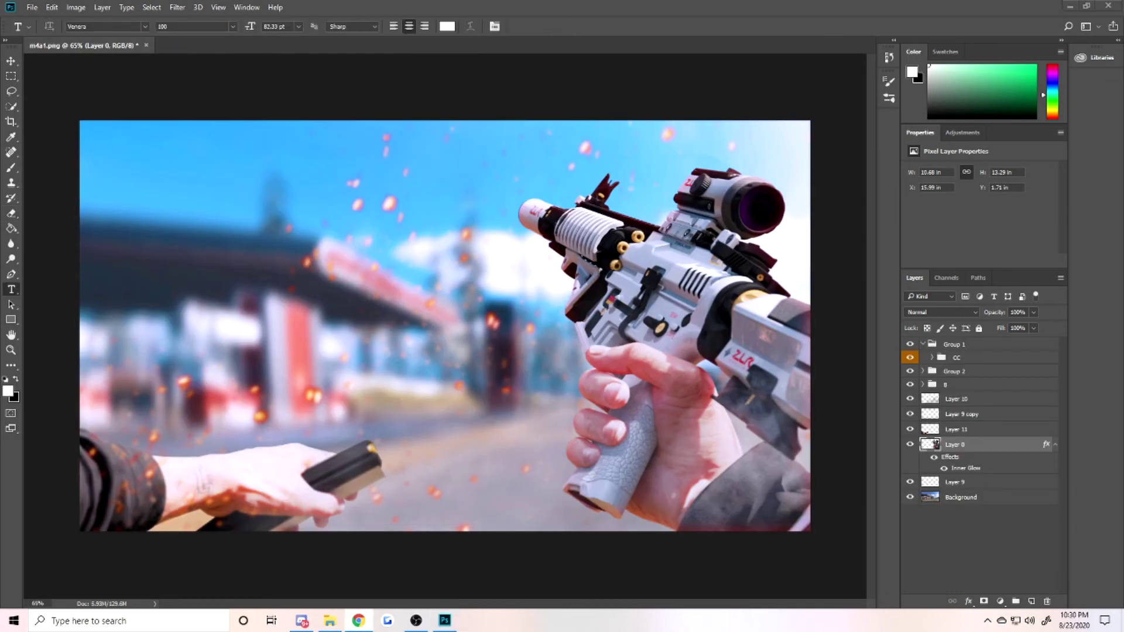
left_click(32, 7)
left_click(46, 25)
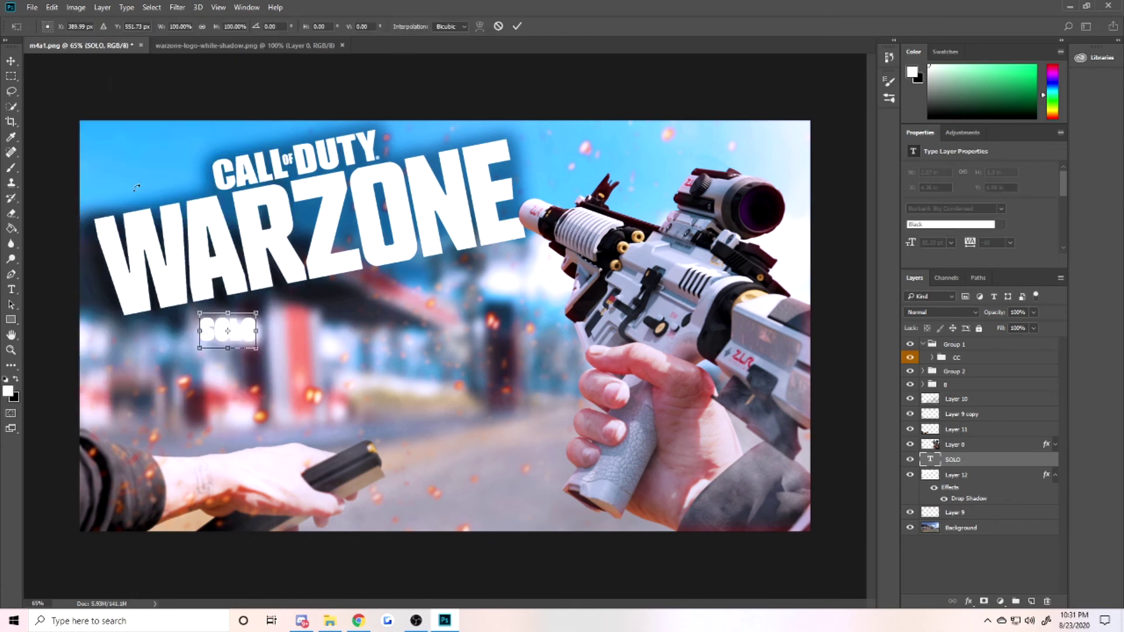
Step: Change the text to SOLOS, shrink it under WARZONE, and paste the layer style onto it
left_click_drag(395, 314, 474, 280)
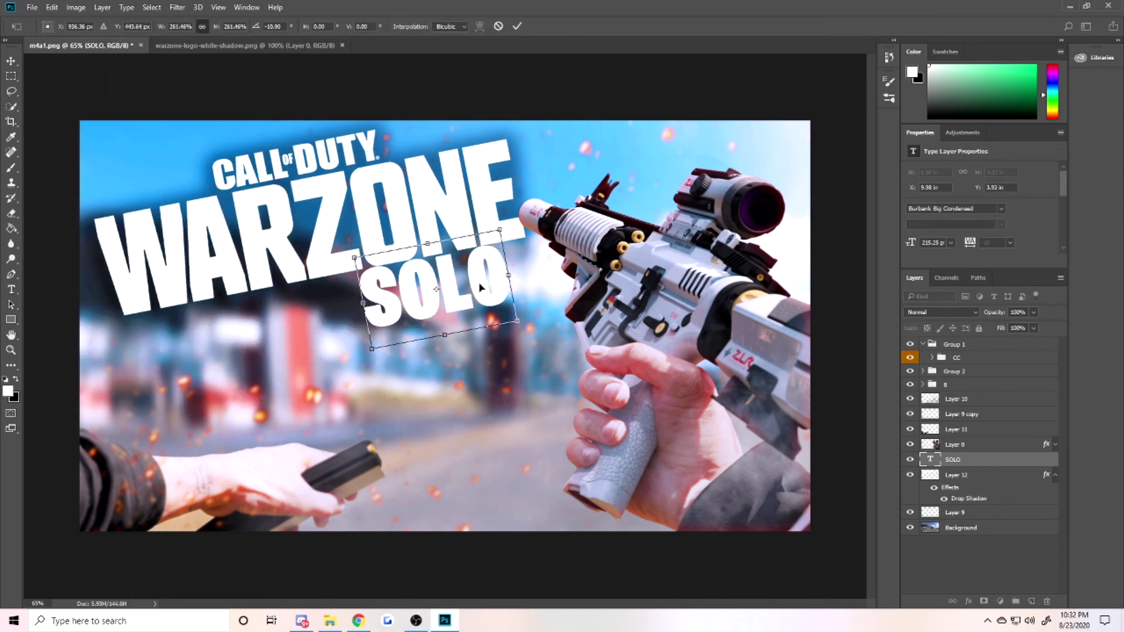
key("Return")
type("SOLOS")
key("ctrl+t")
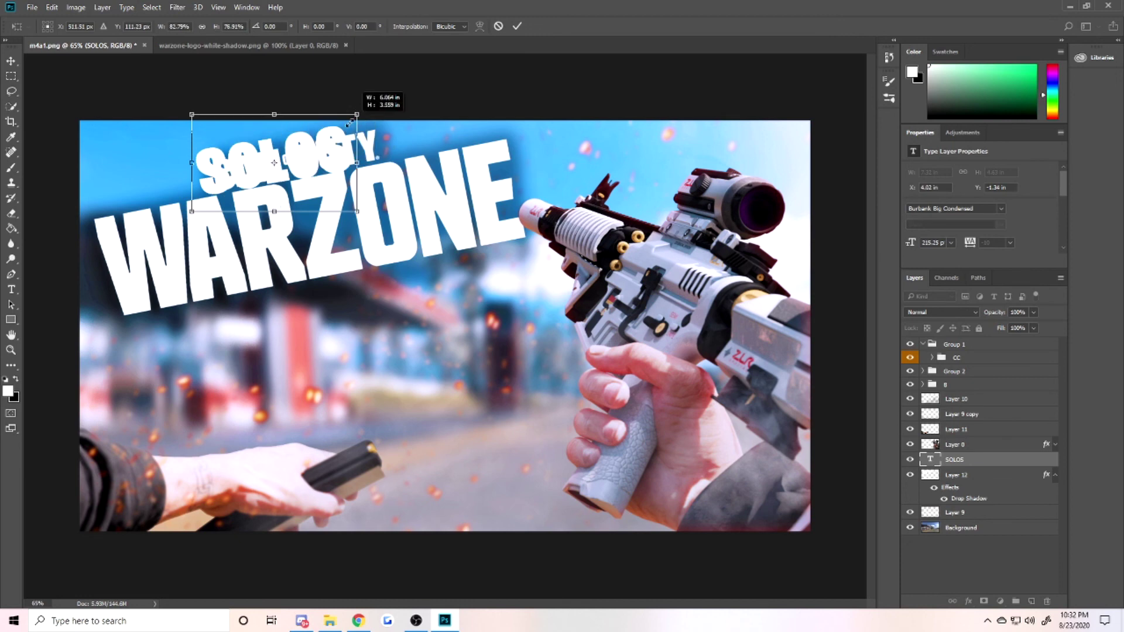
mouse_move(328, 313)
left_mouse_down()
mouse_move(328, 295)
mouse_move(363, 302)
mouse_move(371, 290)
left_mouse_up()
right_click(954, 459)
left_click(755, 487)
Step: Commit the SOLOS placement and select Group 2 holding the white streaks layer
key("ctrl+t")
key("Return")
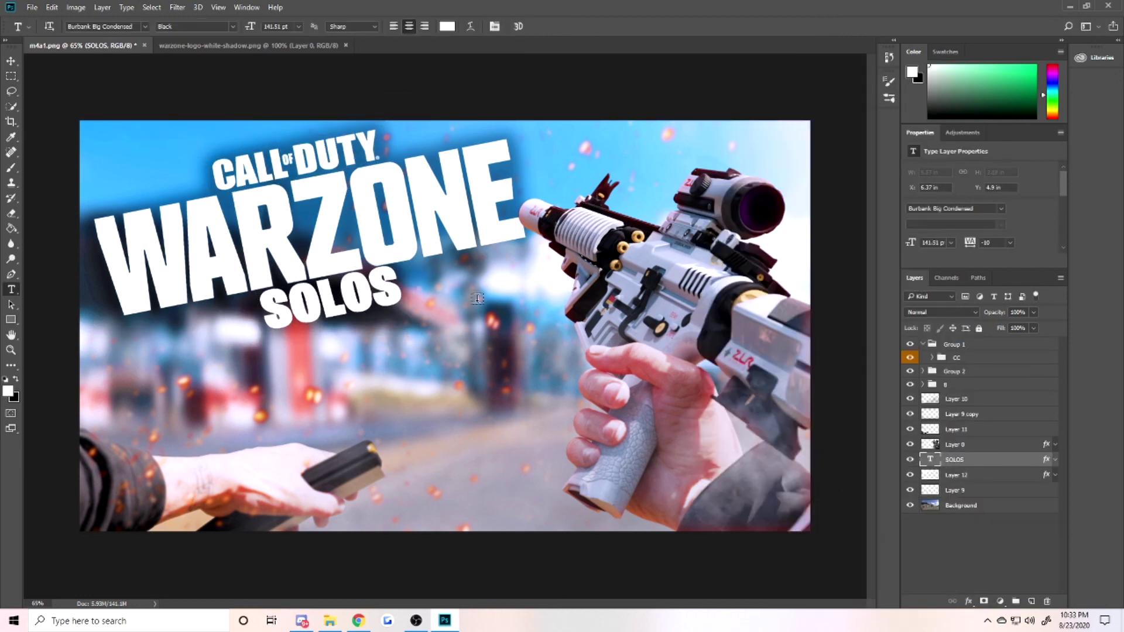
left_click(923, 371)
left_click(921, 386)
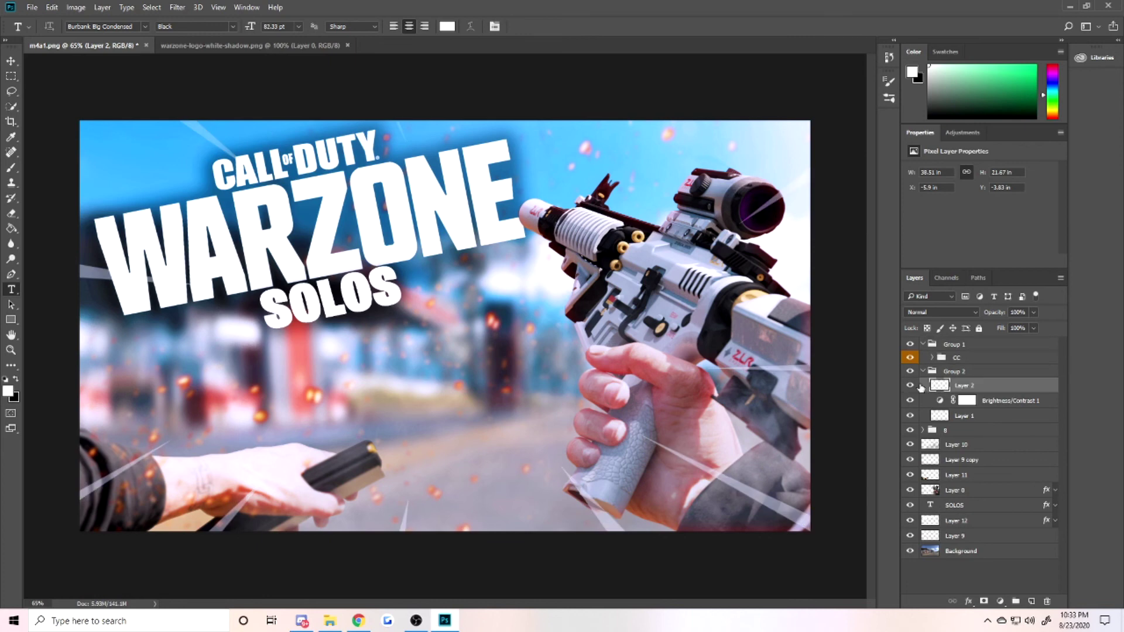
left_click(922, 371)
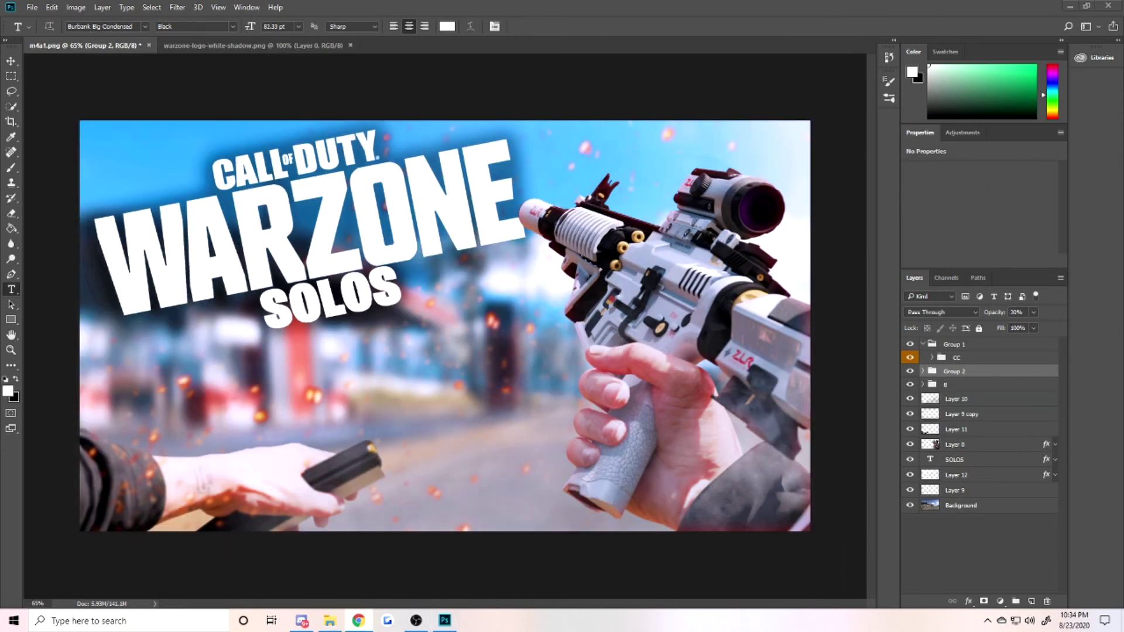